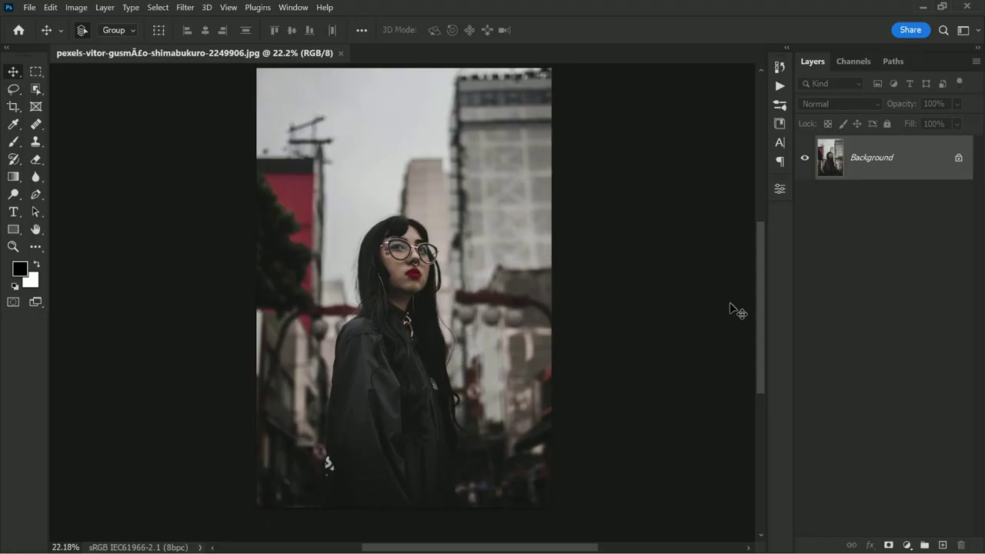
Step: Duplicate the Background layer to create a Background copy
right_click(877, 168)
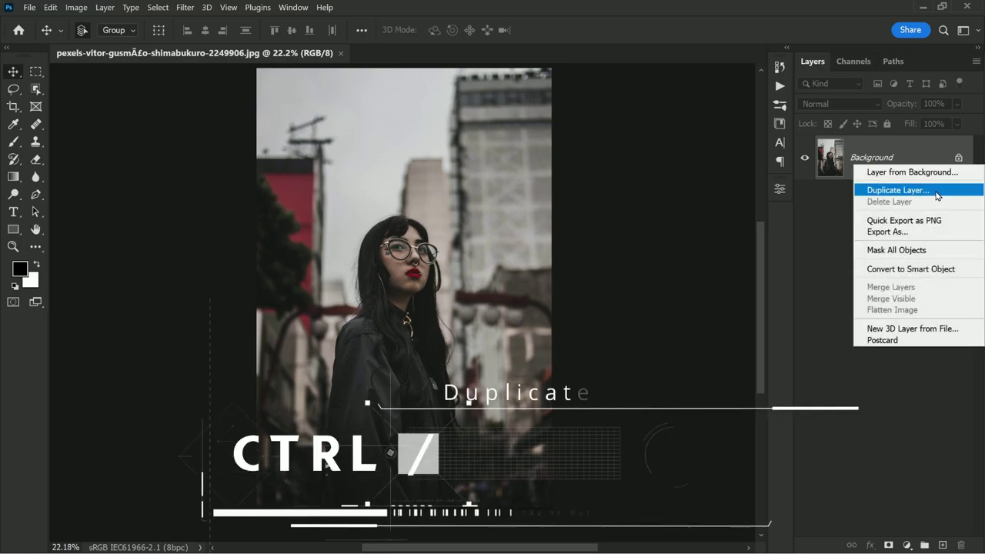
left_click(932, 189)
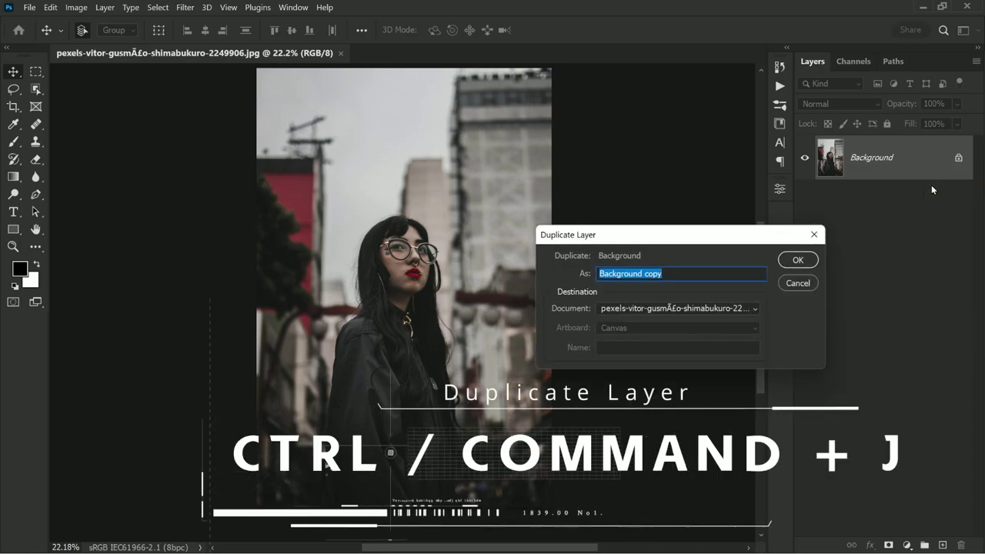
left_click(798, 260)
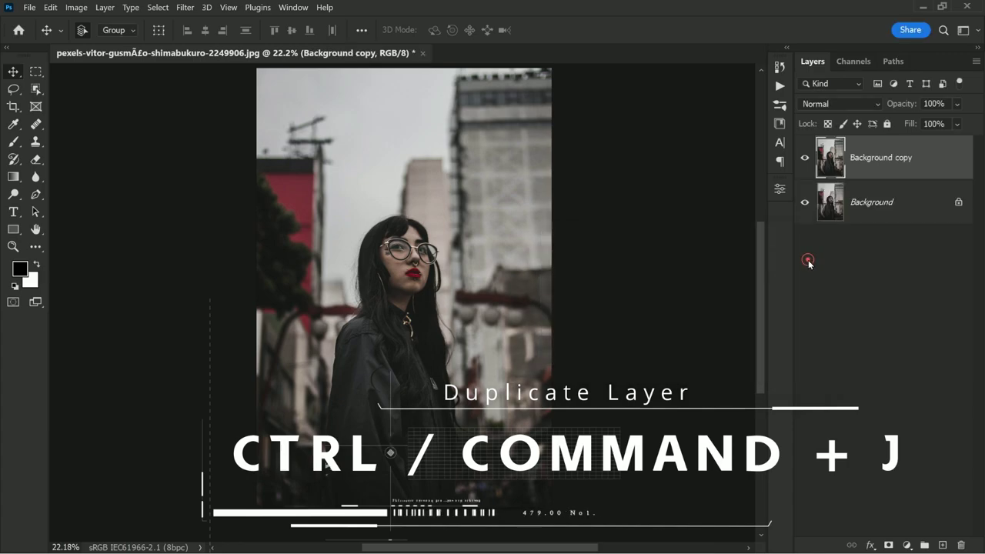
Step: Convert Background copy to a smart object and open it in the Camera Raw Filter
right_click(865, 161)
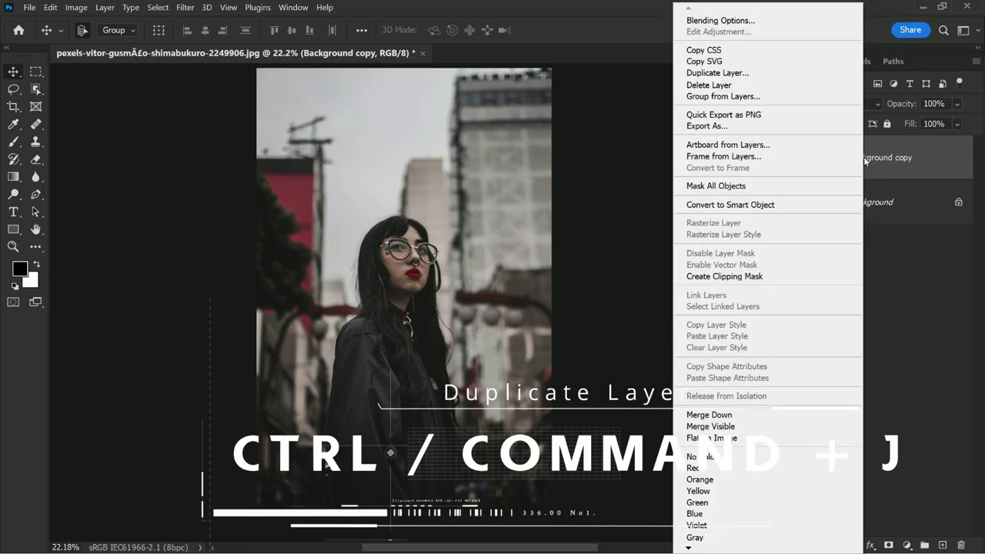
left_click(834, 206)
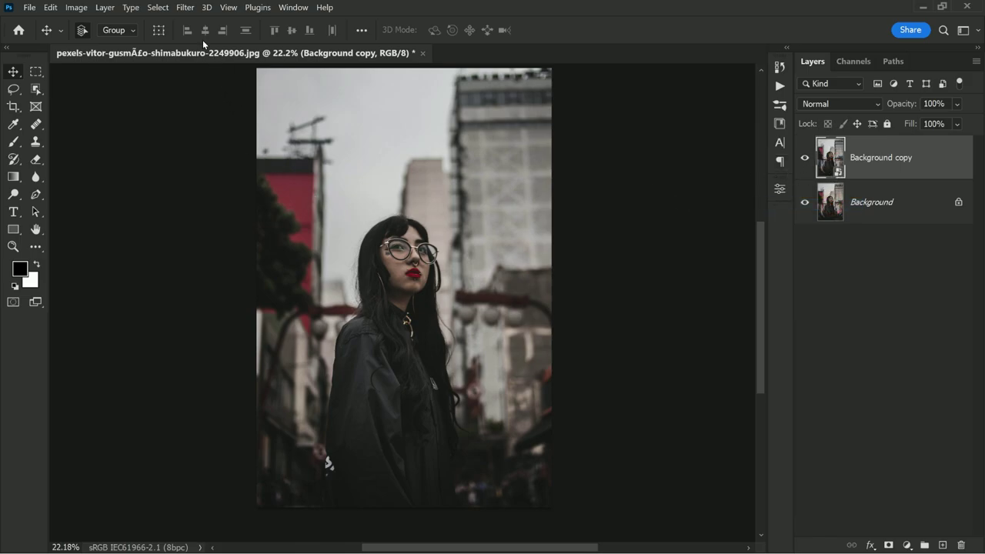
left_click(185, 7)
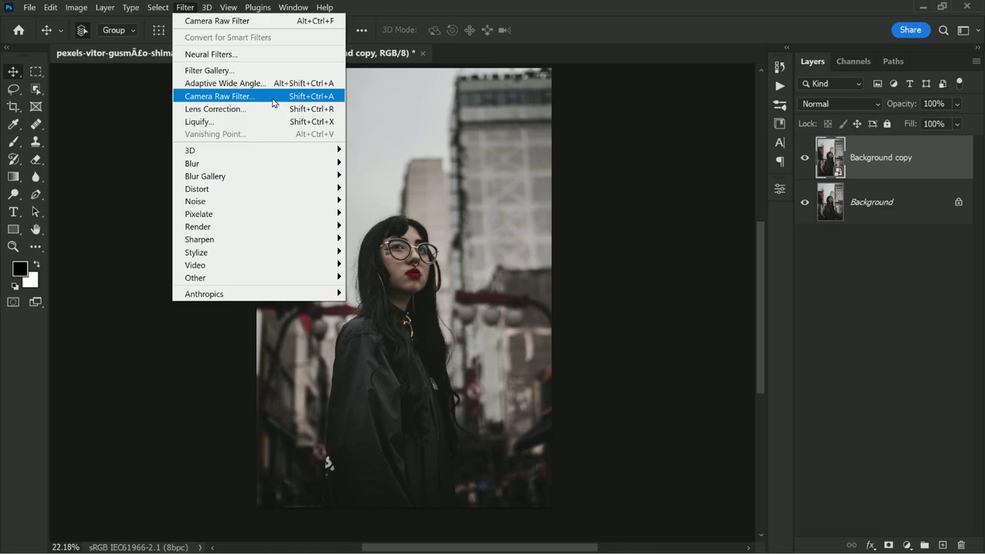
left_click(272, 99)
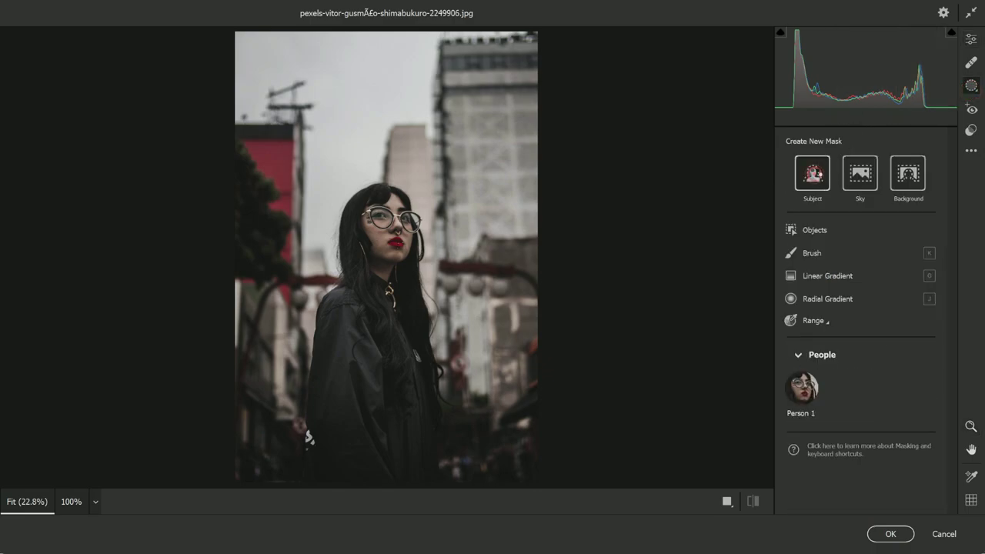
Step: Create a Subject mask on the woman in glasses, then begin a Subtract refinement
left_click(813, 173)
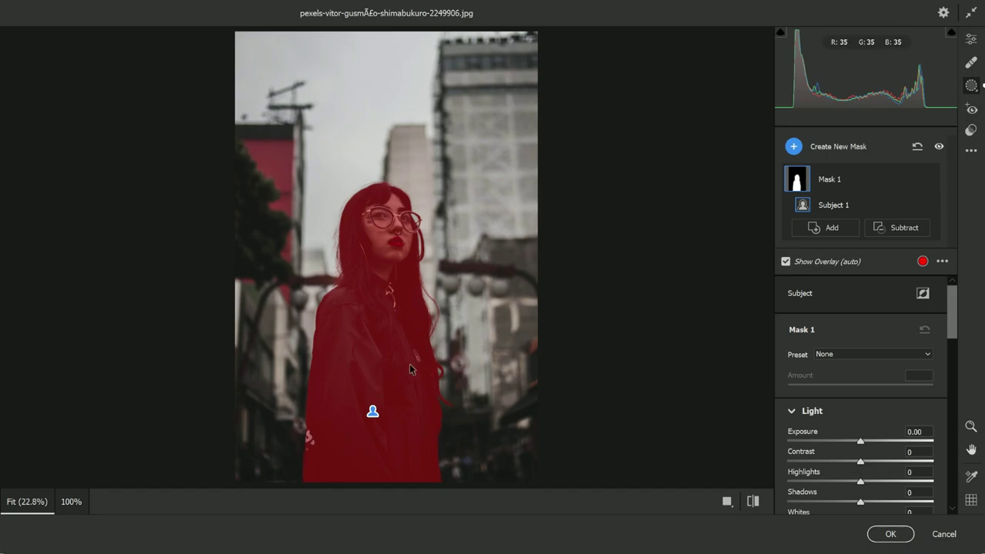
scroll(411, 360, "up", 5)
scroll(419, 344, "up", 3)
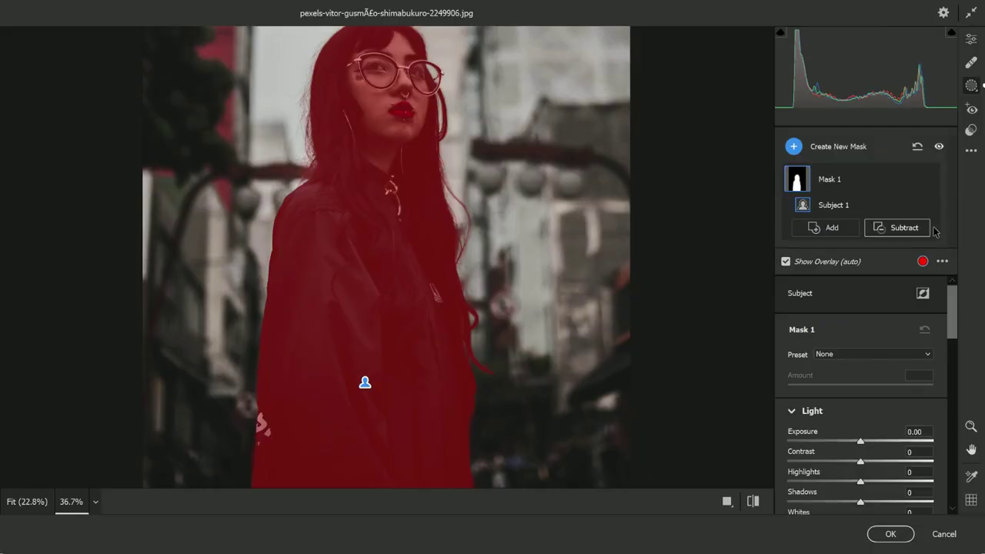
left_click(922, 230)
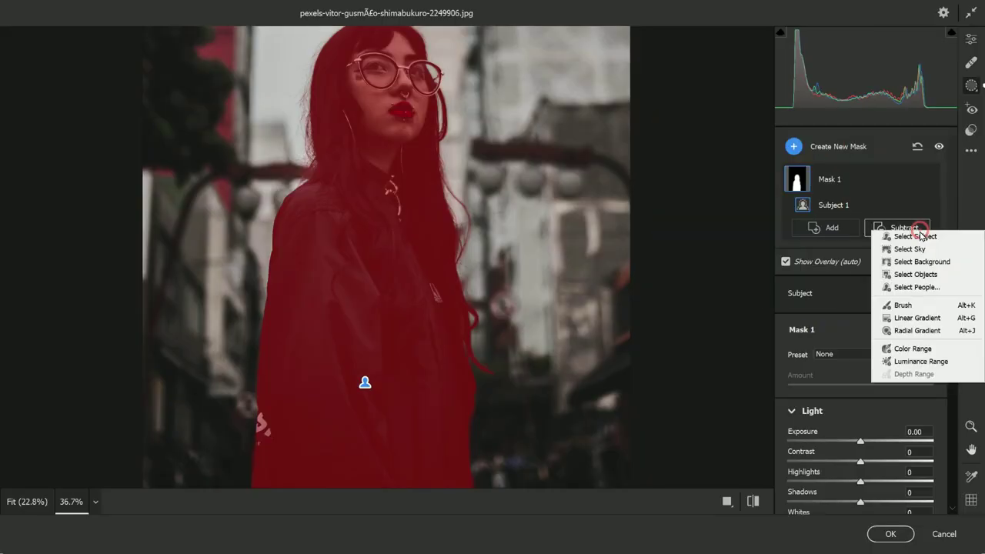
Step: Add a subtracting brush to Mask 1, then paint a small added brush stroke on the jacket
left_click(925, 307)
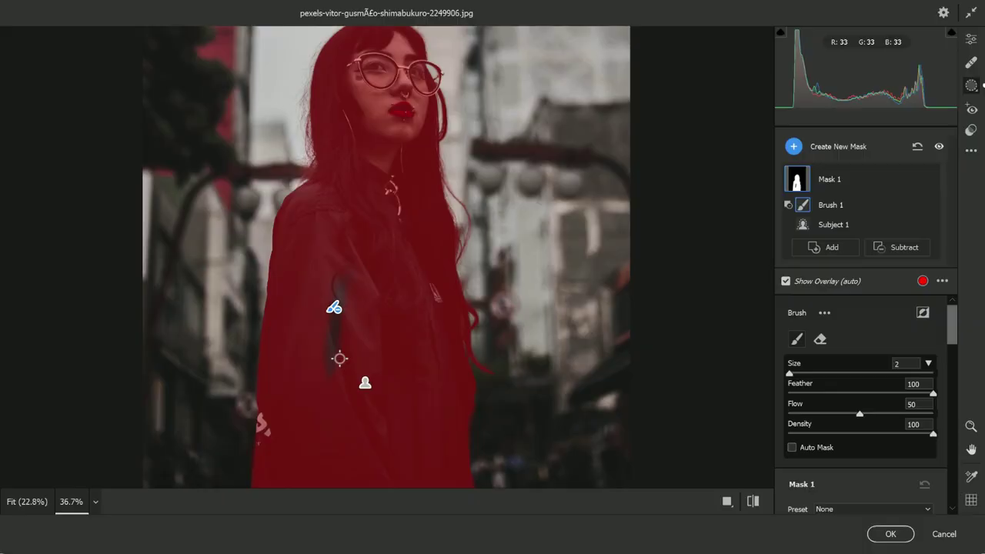
left_click(824, 249)
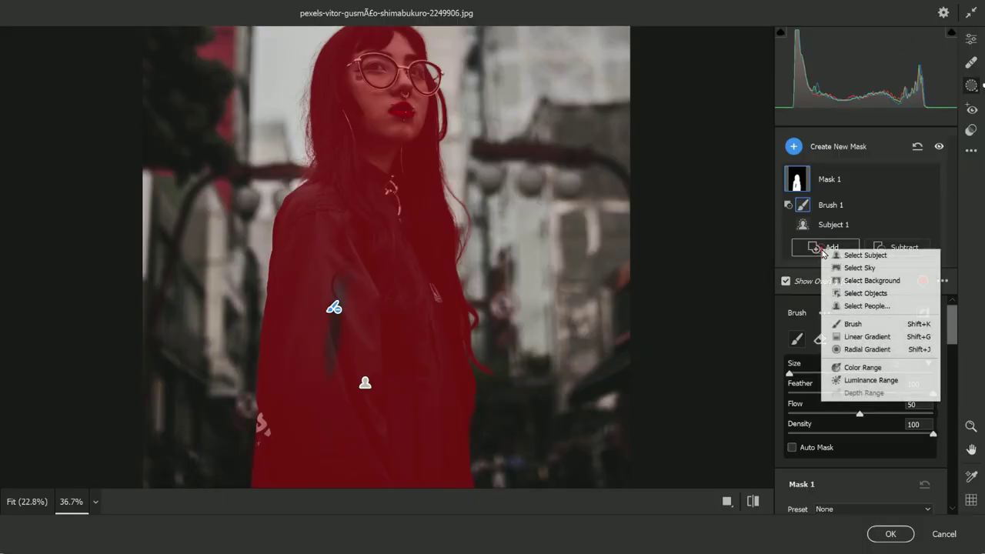
left_click(851, 327)
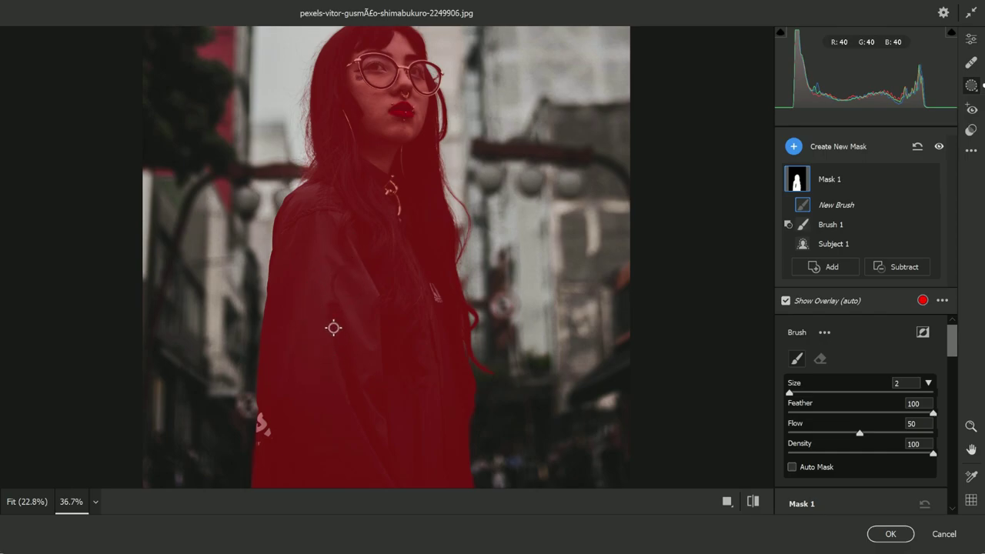
left_click_drag(369, 378, 374, 325)
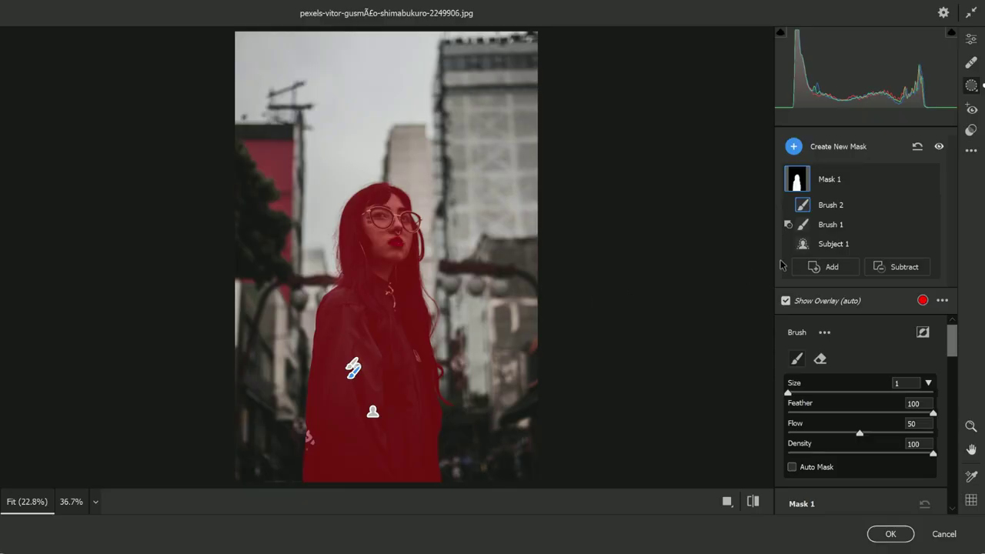
Step: Invert Mask 1 to cover the background and delete the Brush 2 and Brush 1 refinements
left_click(911, 180)
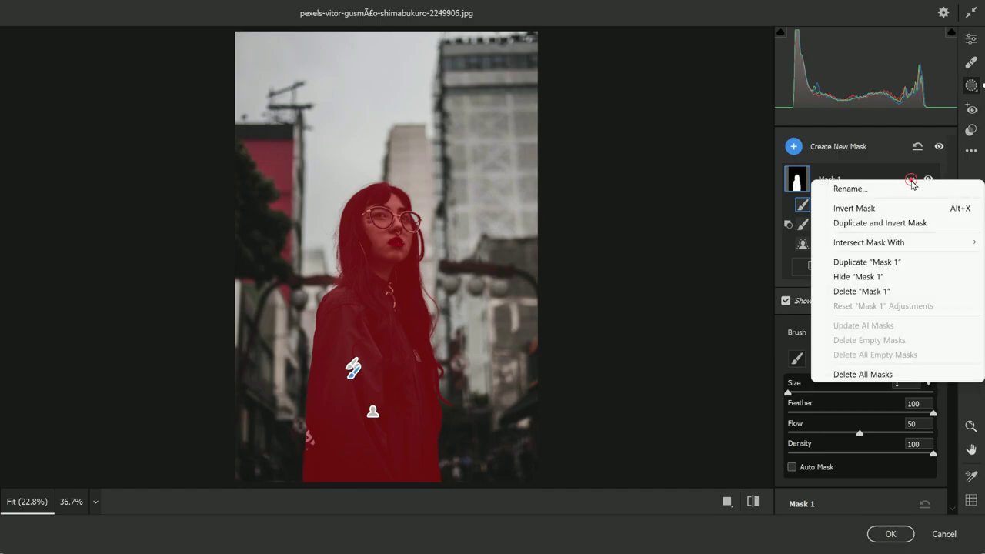
left_click(891, 210)
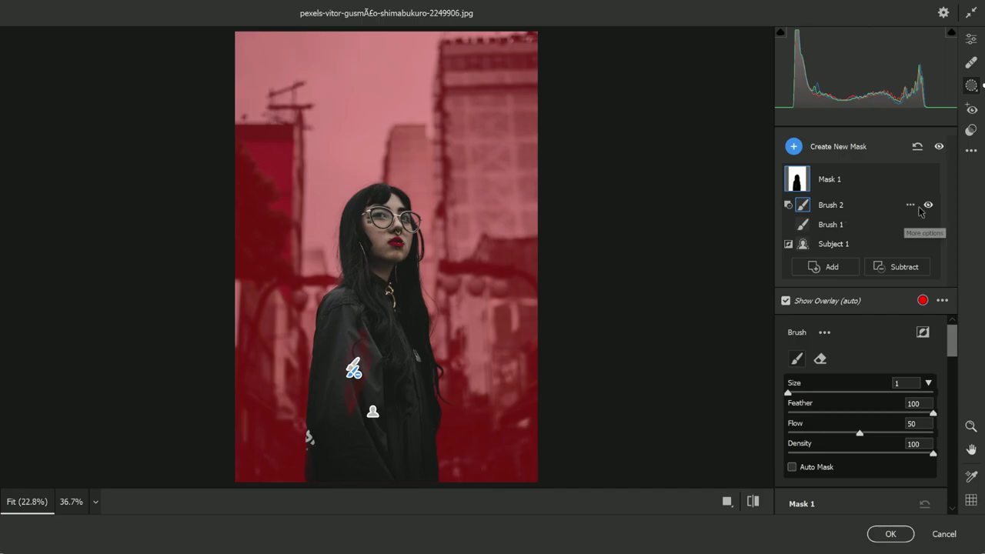
left_click(910, 205)
left_click(898, 314)
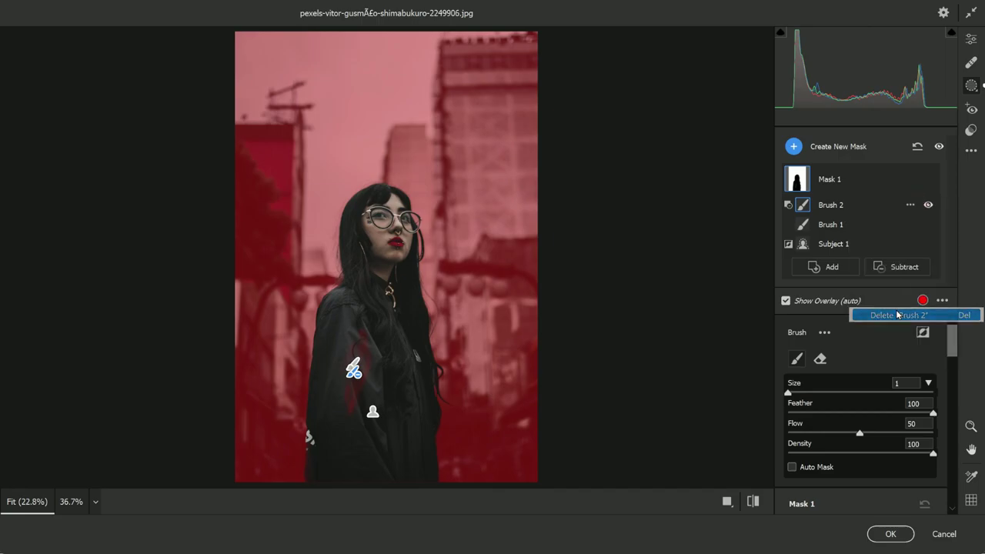
right_click(854, 206)
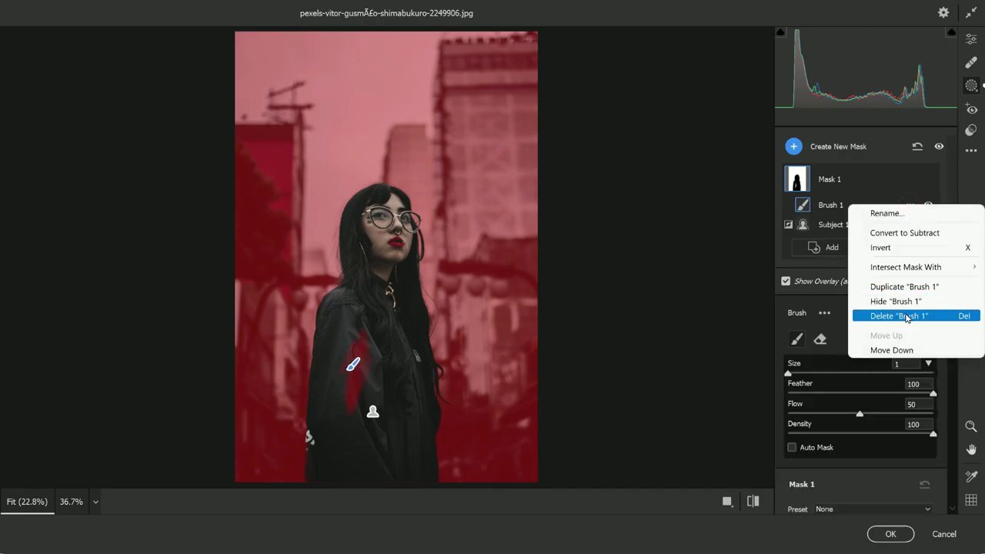
left_click(908, 317)
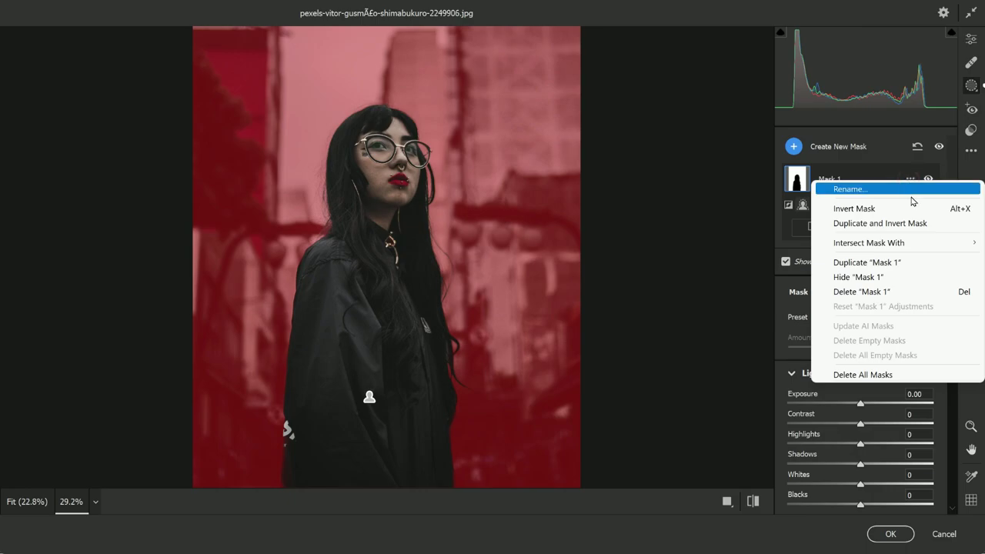
Step: Intersect Mask 1 with a radial gradient oval around the woman and raise Exposure to +2.70
mouse_move(918, 243)
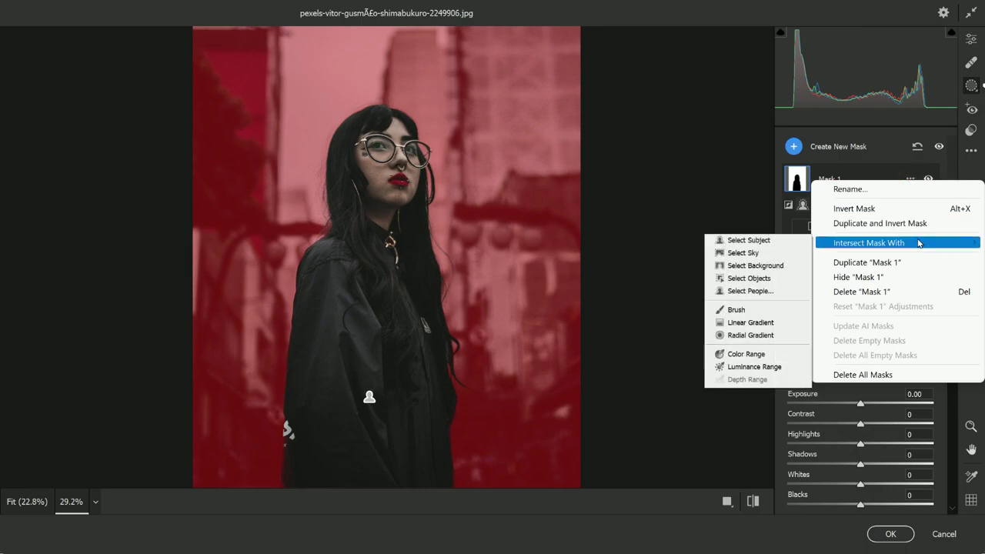
left_click(795, 339)
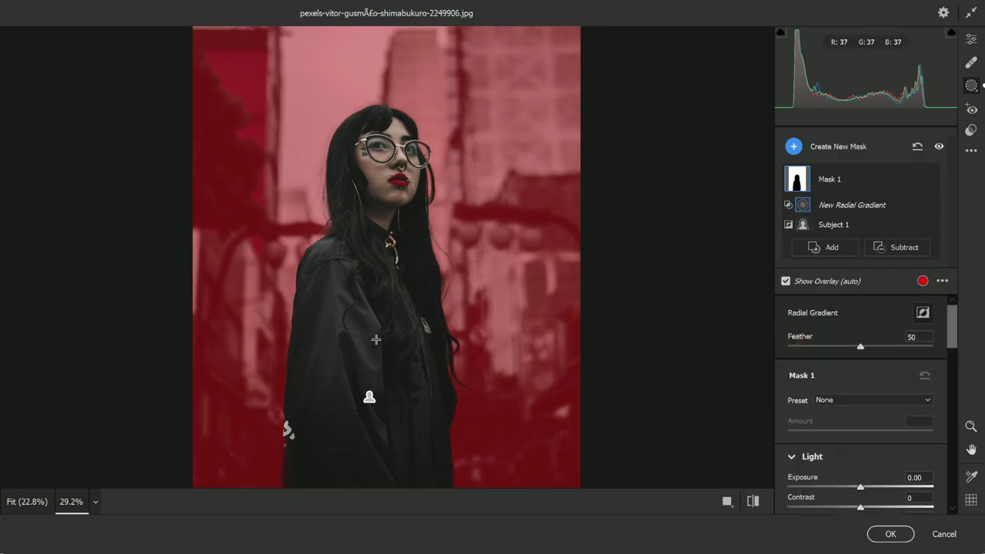
left_click_drag(375, 339, 496, 509)
scroll(382, 254, "down", 2)
scroll(459, 301, "down", 2)
left_click_drag(460, 301, 469, 277)
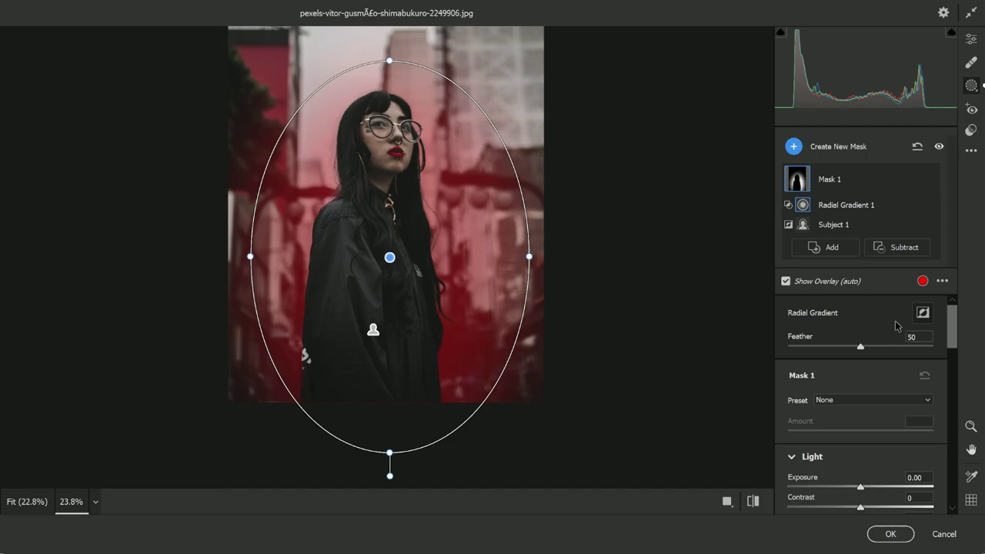
scroll(897, 361, "down", 3)
left_click_drag(862, 326, 915, 333)
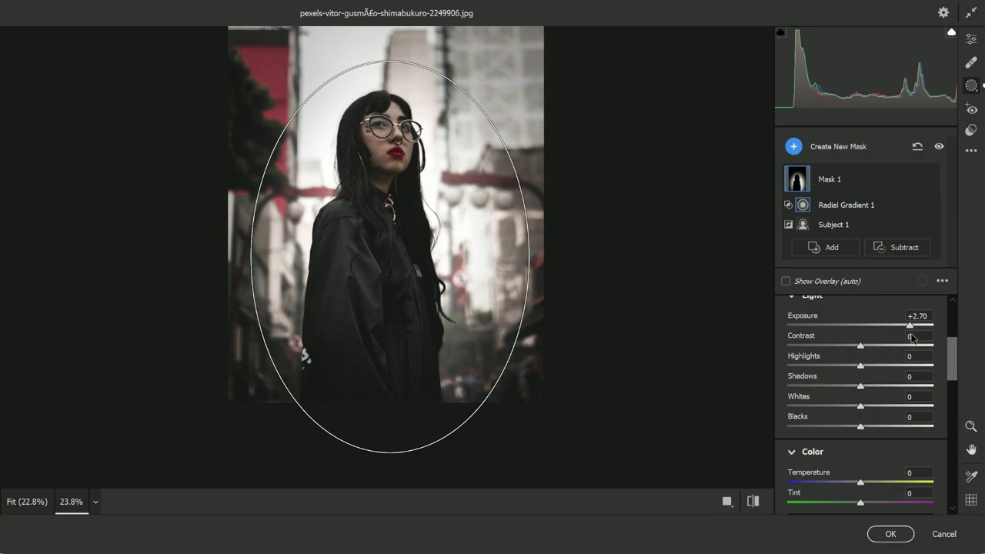
Step: Lower the radial gradient, reset Exposure, and set Contrast +100, Blacks -36, Whites -100, Shadows +26, Highlights -70
left_click_drag(384, 280, 384, 345)
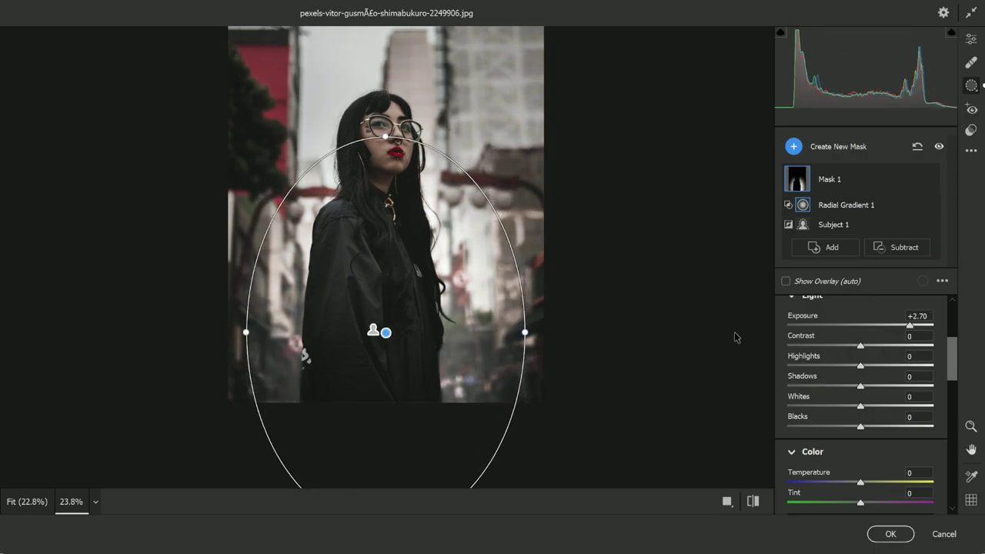
double_click(910, 327)
left_click_drag(954, 365, 960, 474)
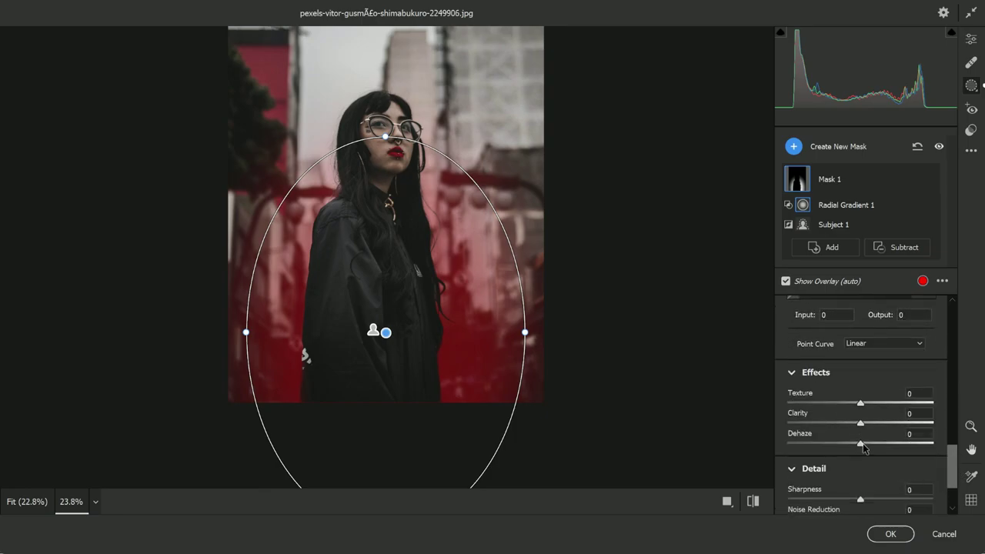
left_click_drag(863, 448, 795, 447)
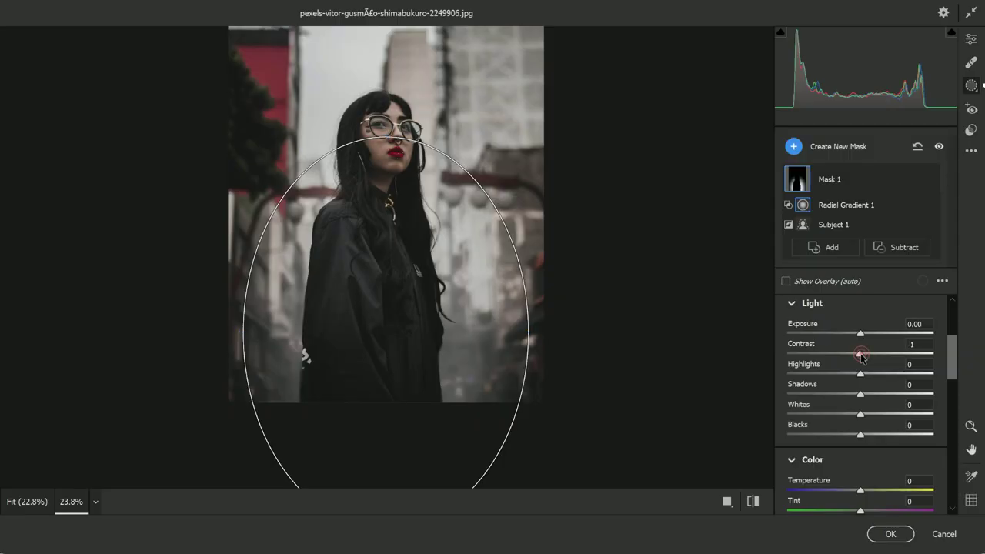
left_click_drag(835, 359, 962, 362)
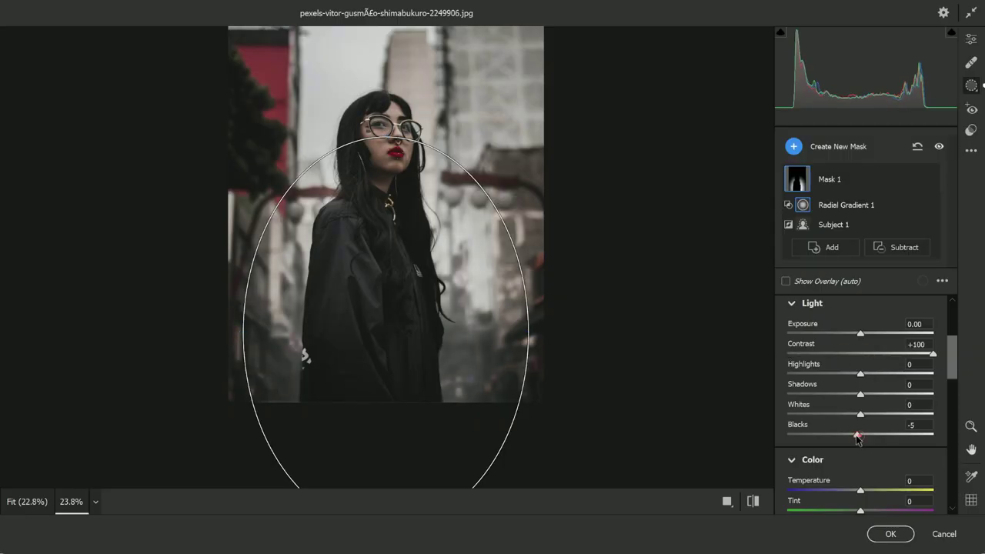
left_click_drag(858, 438, 775, 419)
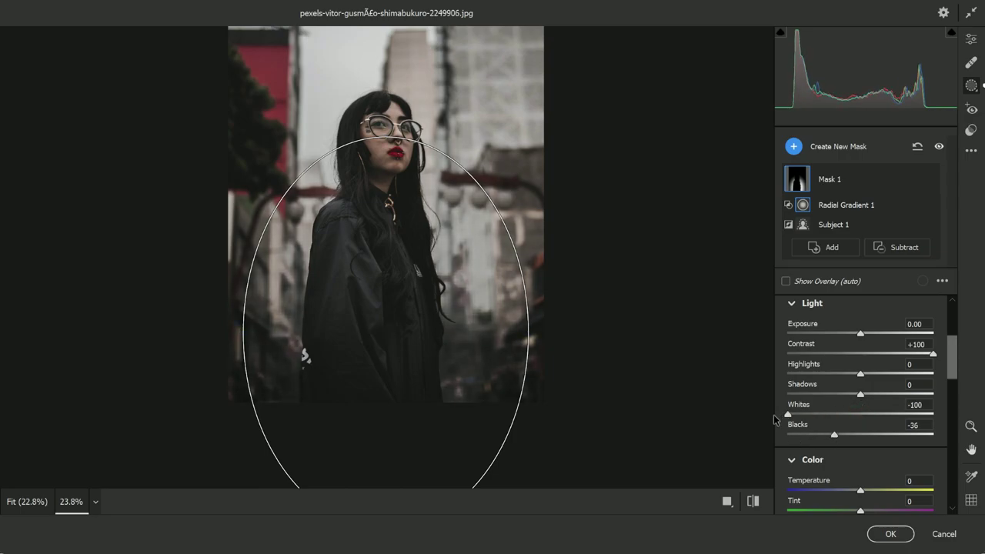
left_click_drag(860, 394, 809, 384)
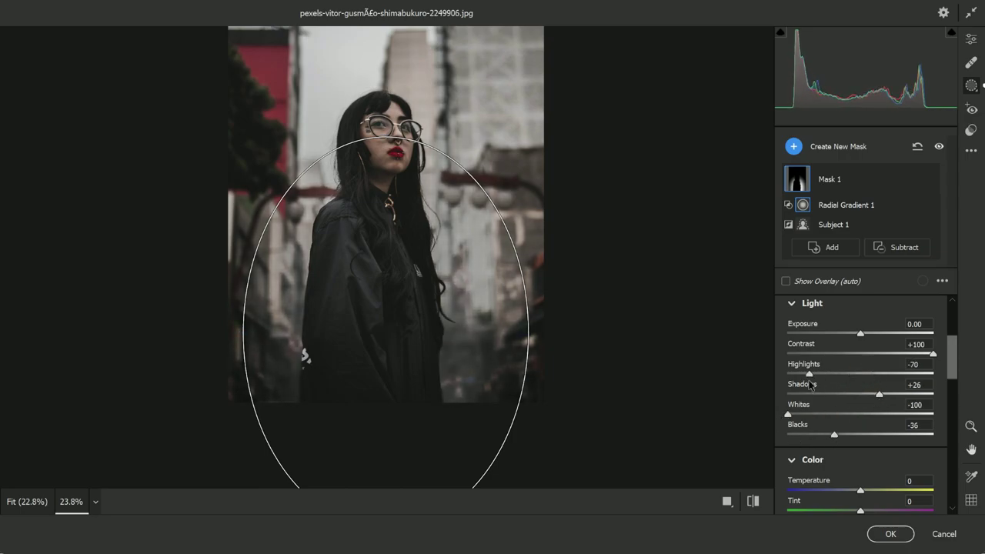
Step: Compare the edit against defaults, then add a new Subject mask selecting the woman
left_click(753, 501)
left_click(754, 502)
left_click(754, 501)
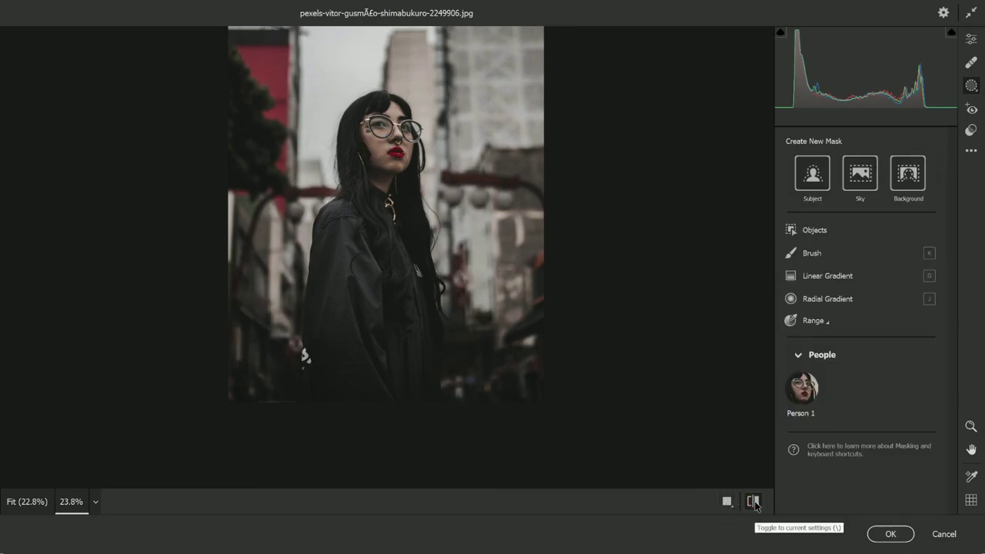
left_click(754, 501)
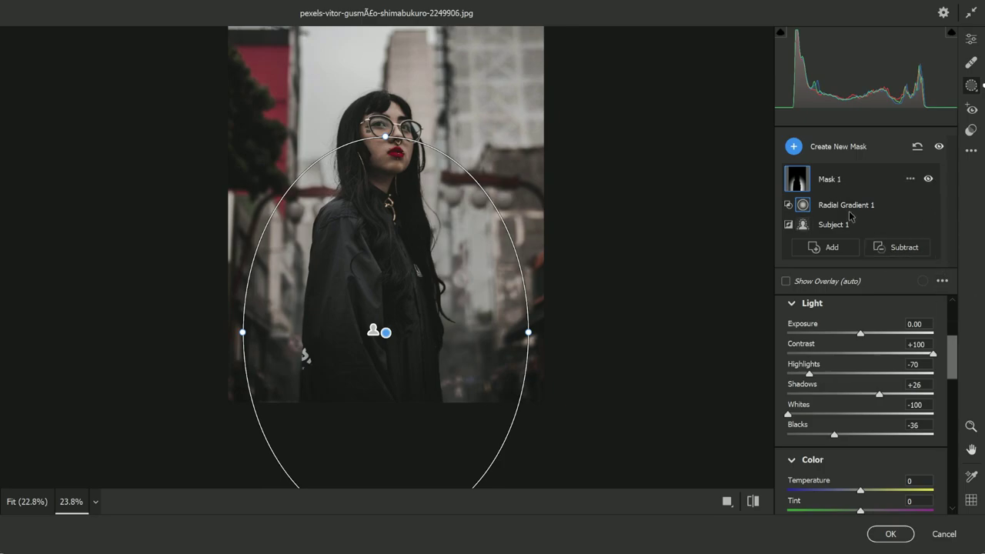
left_click(825, 151)
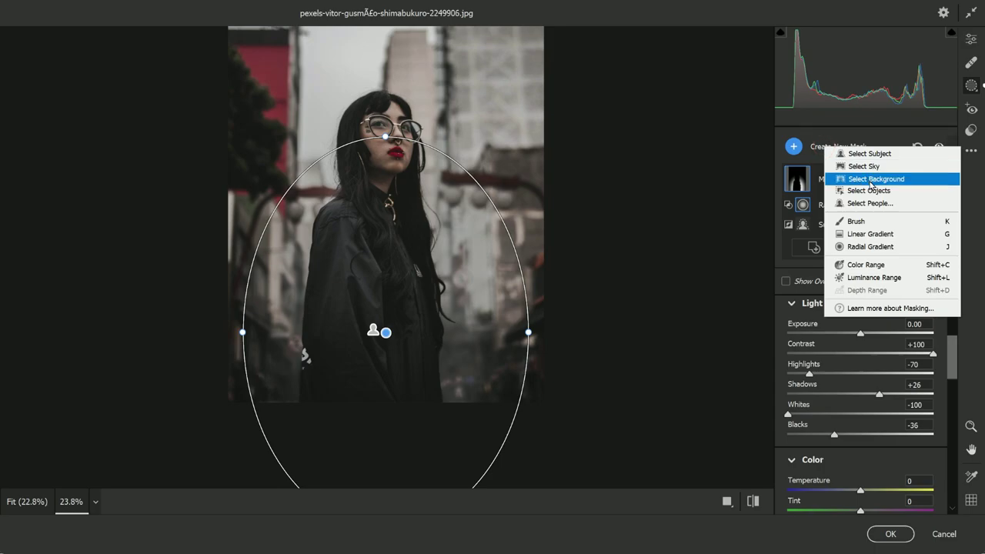
left_click(870, 155)
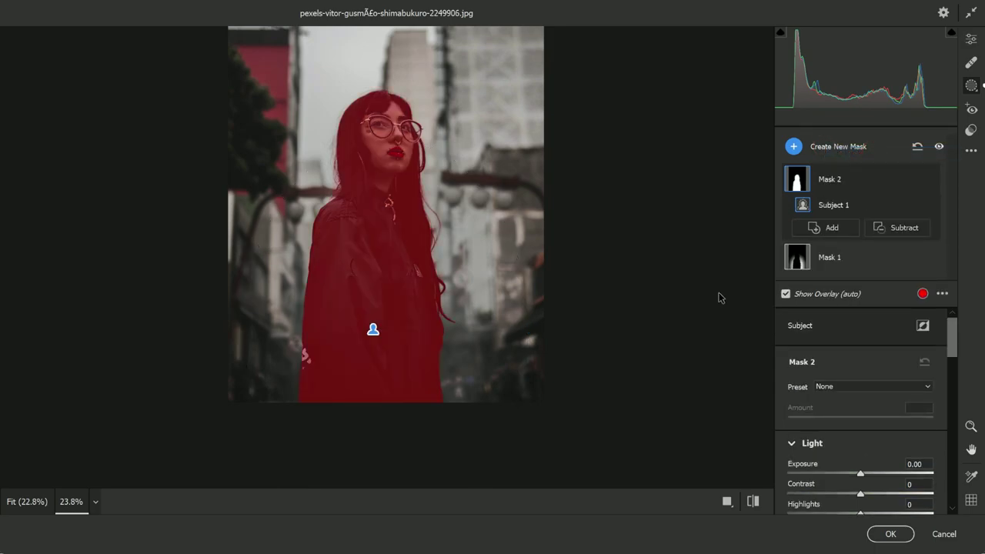
scroll(929, 372, "down", 3)
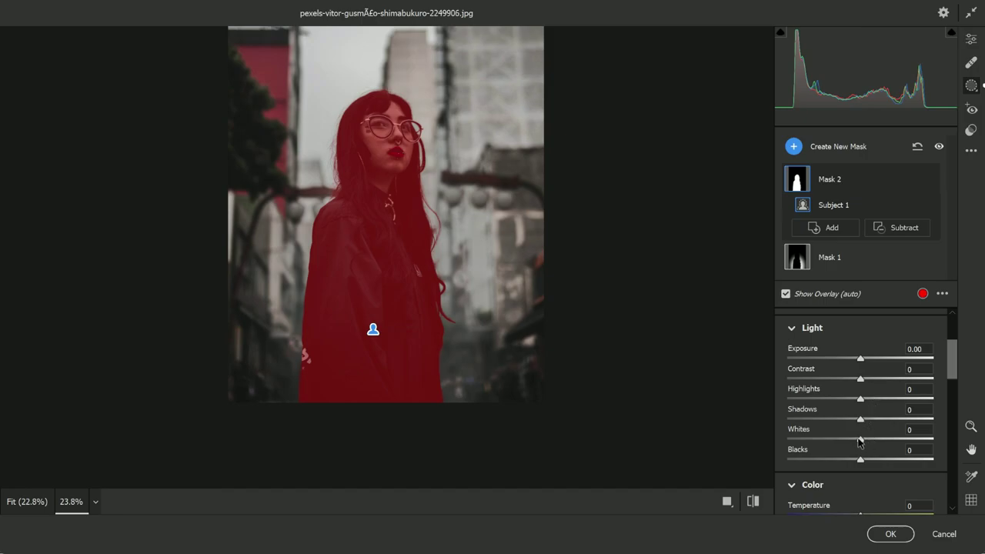
Step: Set Mask 2's Whites to +63, Shadows to +20 and Blacks to -14, compare, and apply
left_click_drag(861, 440, 915, 438)
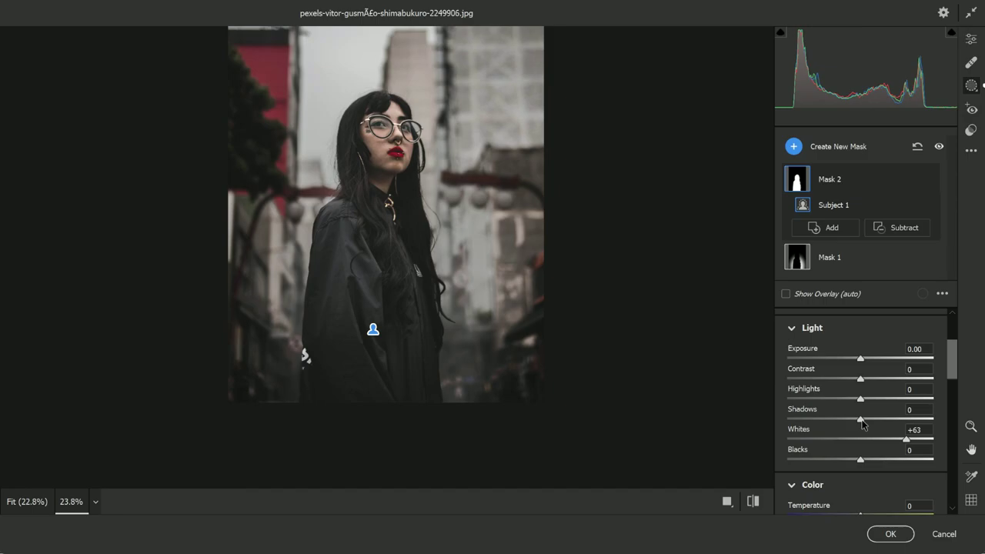
left_click_drag(861, 421, 872, 423)
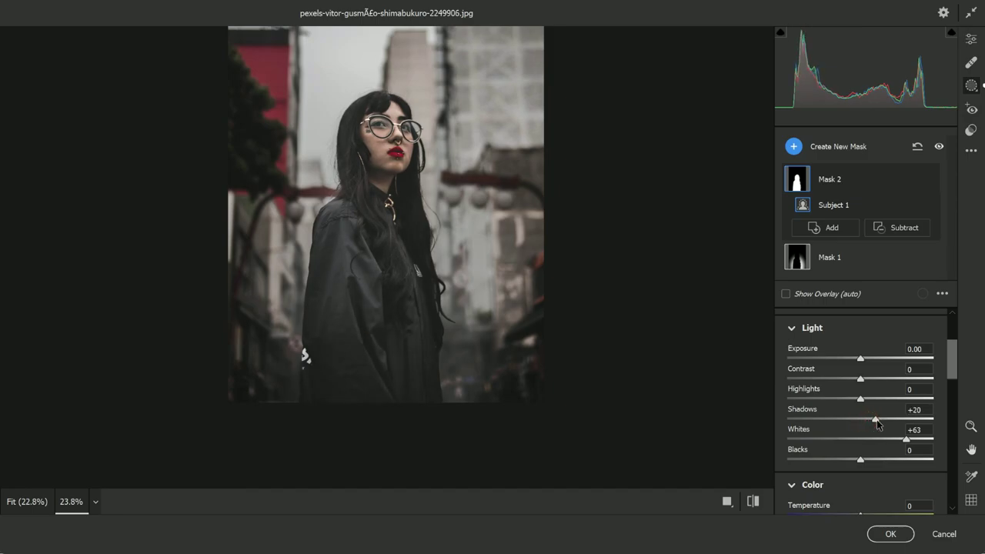
left_click_drag(951, 375, 954, 476)
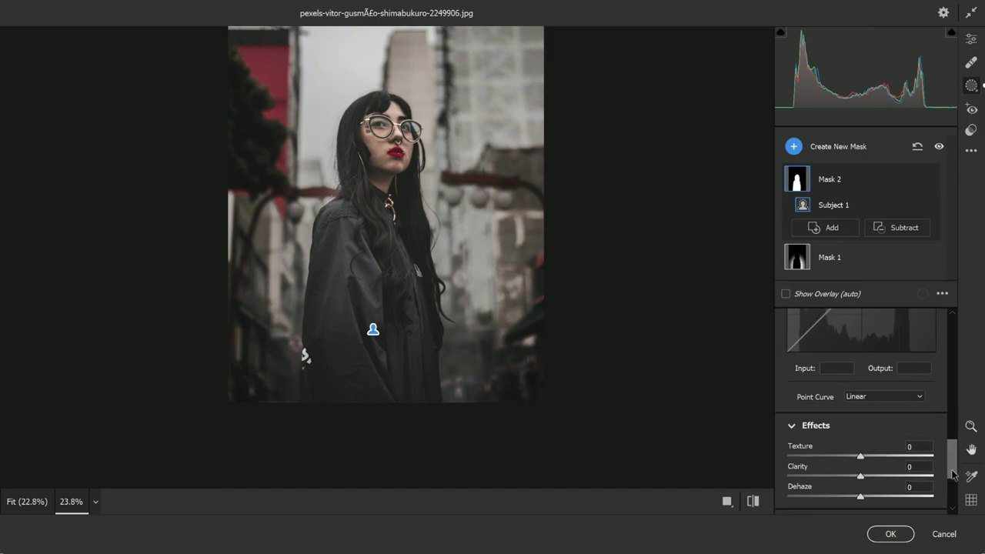
left_click_drag(952, 475, 951, 377)
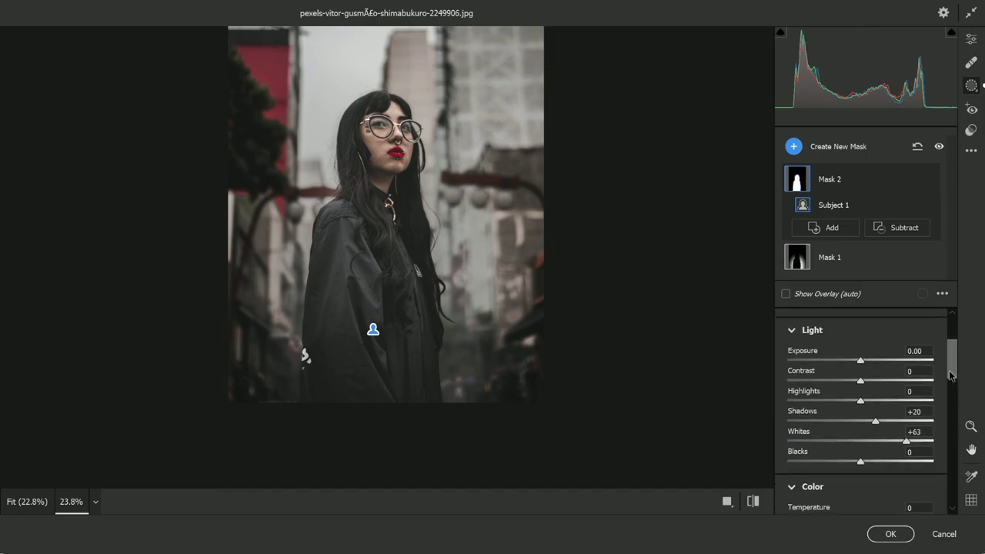
left_click_drag(861, 455, 854, 458)
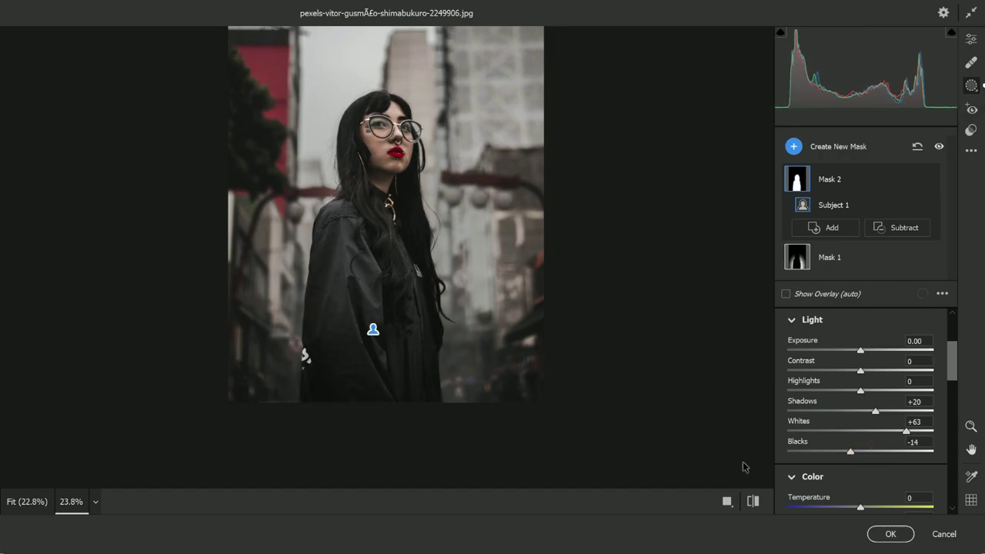
left_click(753, 500)
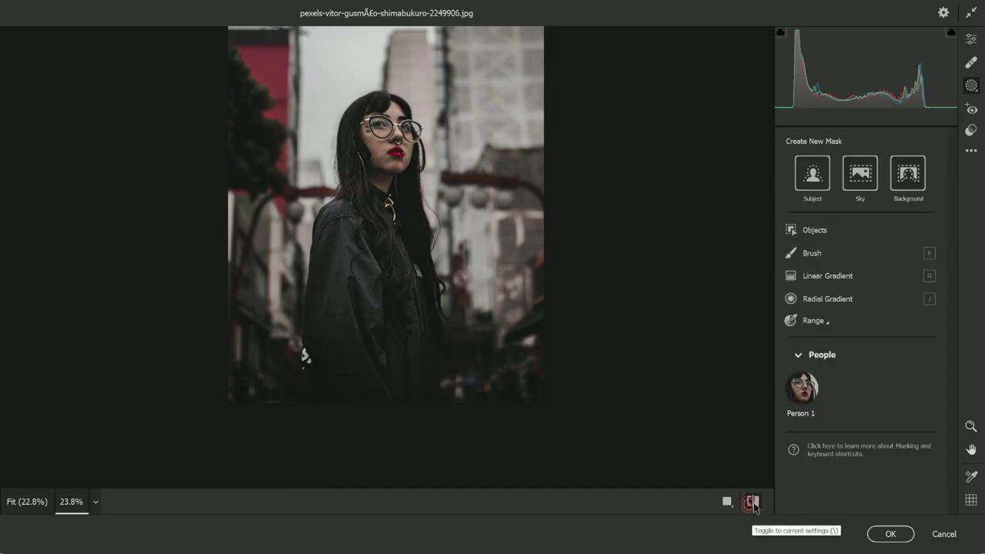
left_click(886, 534)
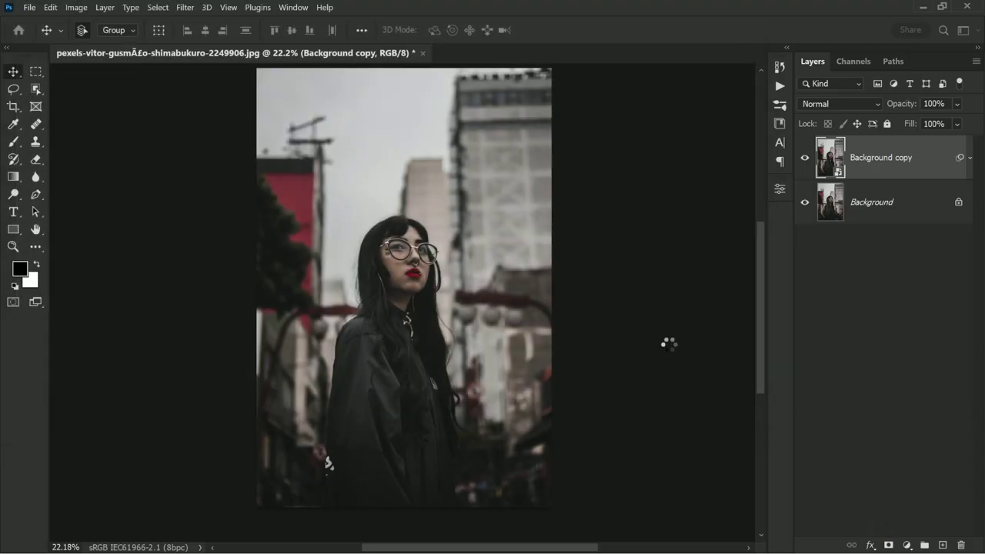
Step: Resize the radial gradient around the woman, set Highlights to -100, and apply as a smart filter
left_click(803, 158)
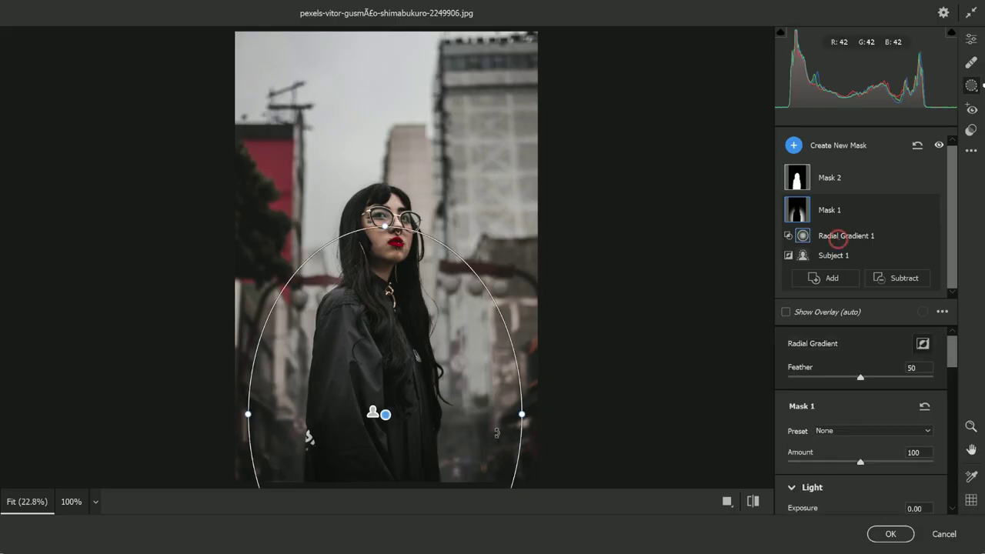
left_click_drag(526, 413, 611, 397)
left_click_drag(539, 451, 596, 396)
scroll(881, 420, "down", 3)
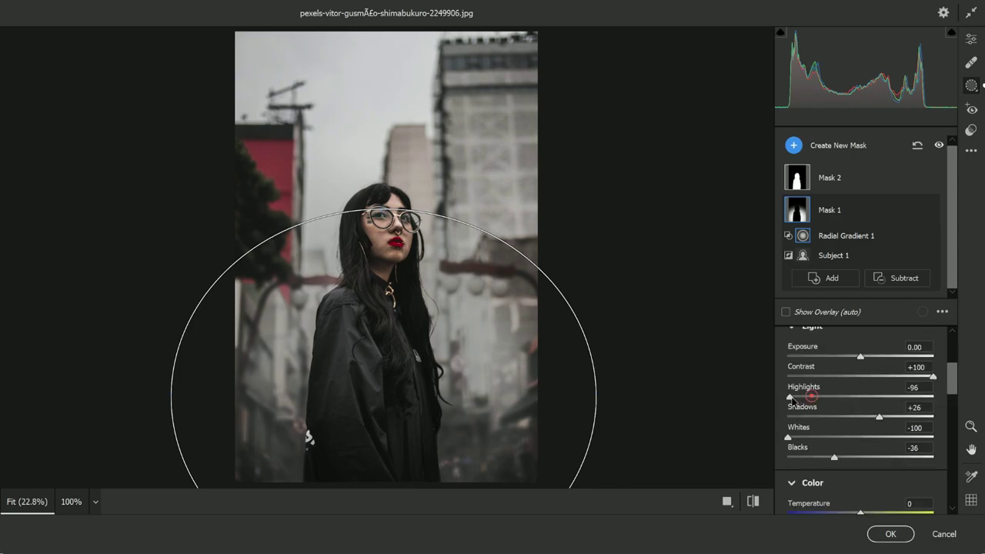
left_click_drag(791, 398, 787, 397)
left_click_drag(595, 396, 498, 408)
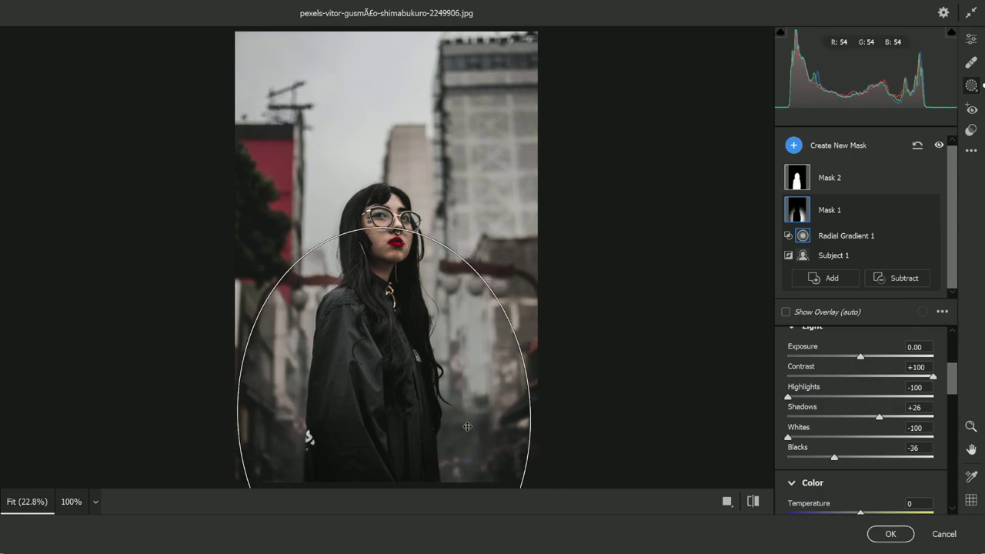
left_click(889, 534)
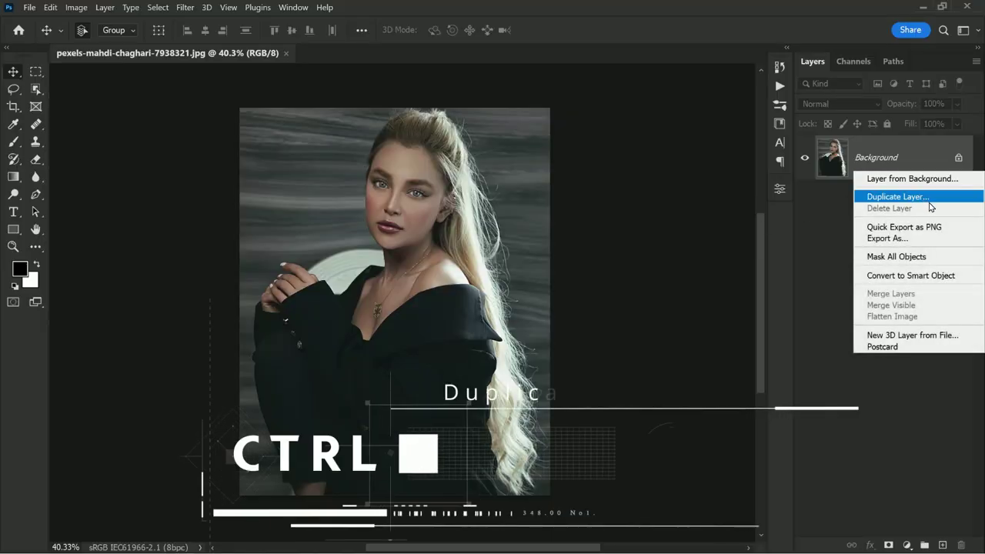
Step: Duplicate the portrait layer, convert the copy for smart filters, and open the Camera Raw Filter
left_click(933, 195)
left_click(805, 257)
left_click(206, 7)
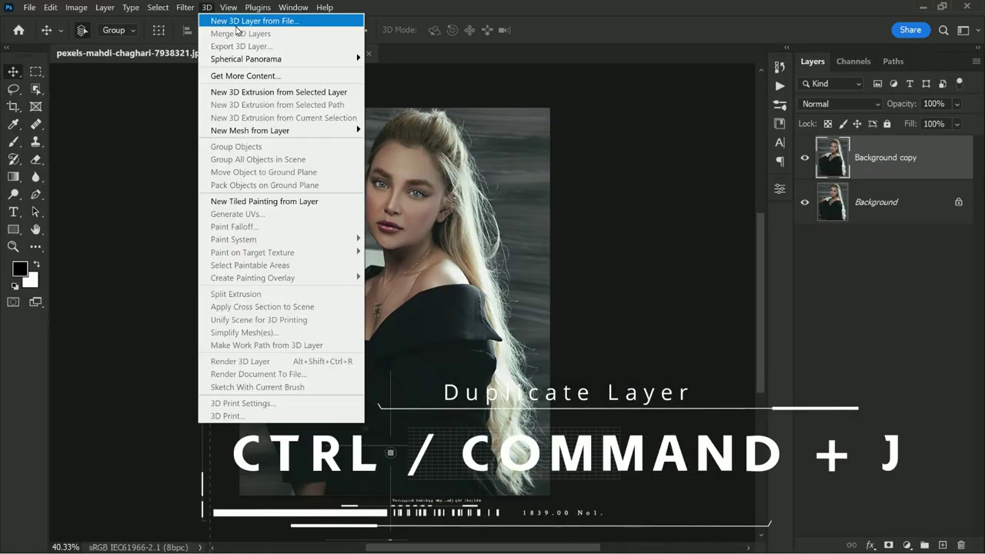
mouse_move(185, 7)
left_click(240, 35)
left_click(466, 217)
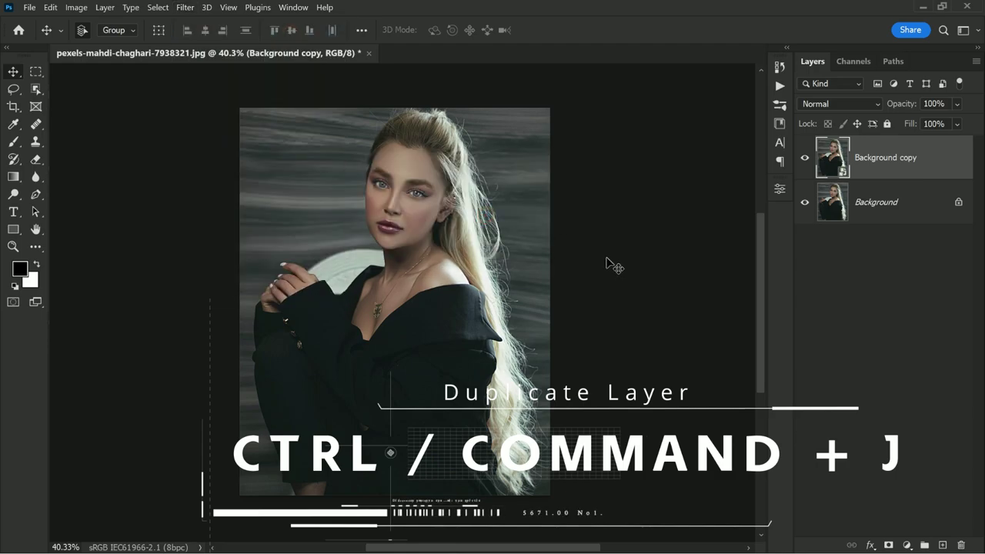
left_click(185, 7)
left_click(266, 97)
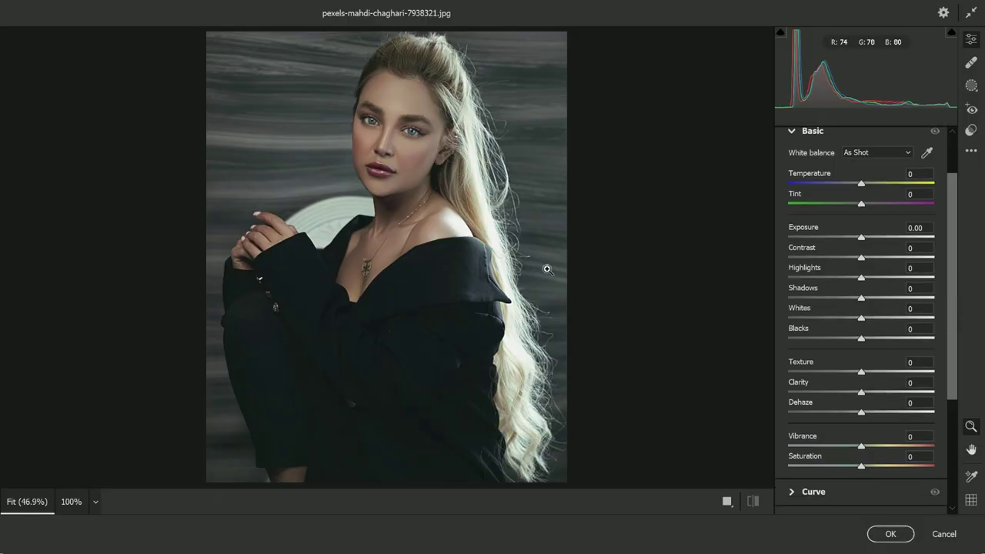
Step: Set Blacks to -34, then draw a radial gradient mask oval over the blonde woman
left_click_drag(861, 342, 837, 343)
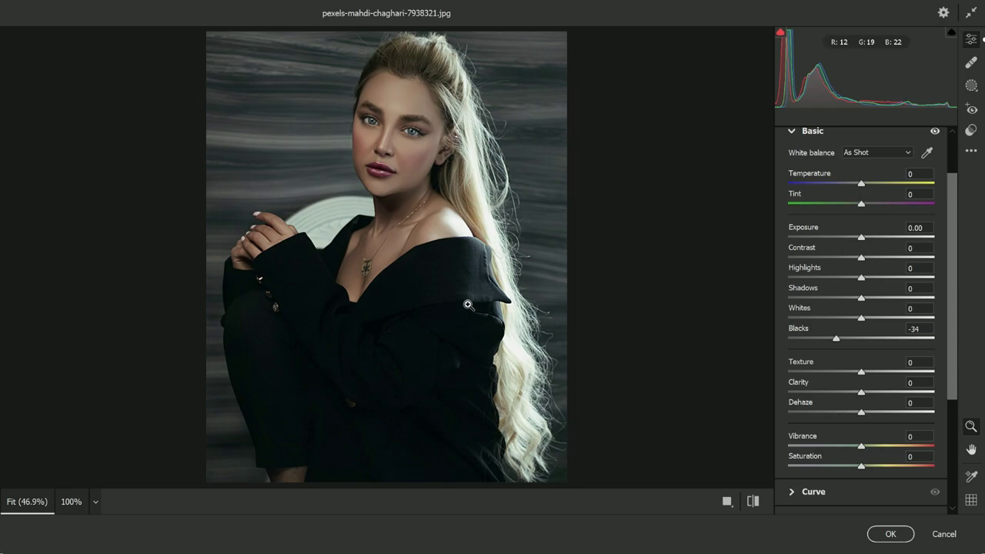
scroll(482, 264, "down", 1)
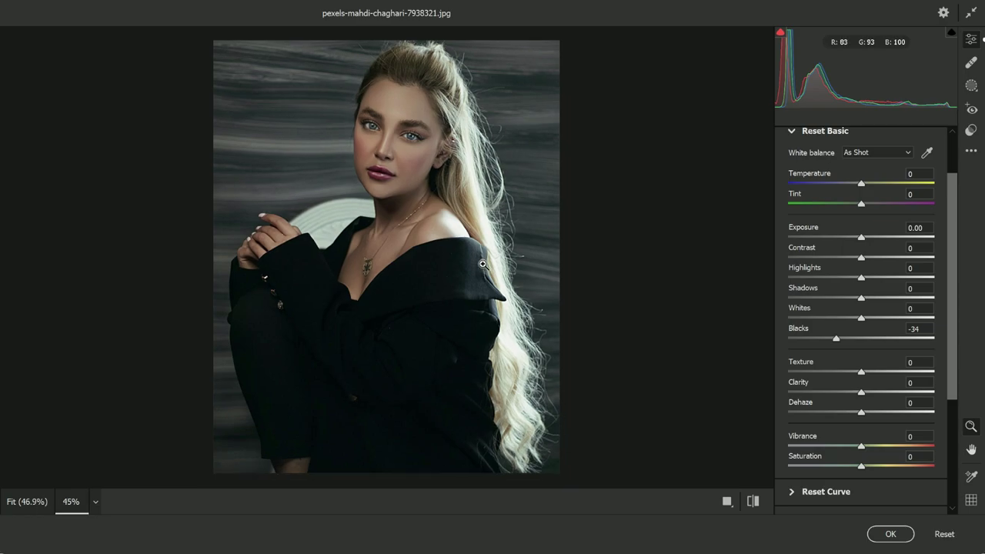
left_click(973, 87)
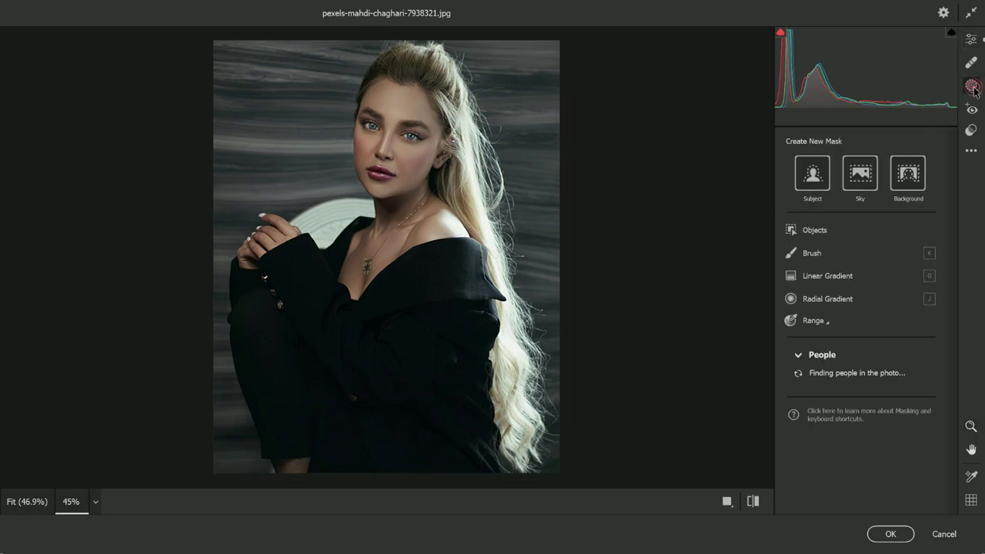
left_click(852, 301)
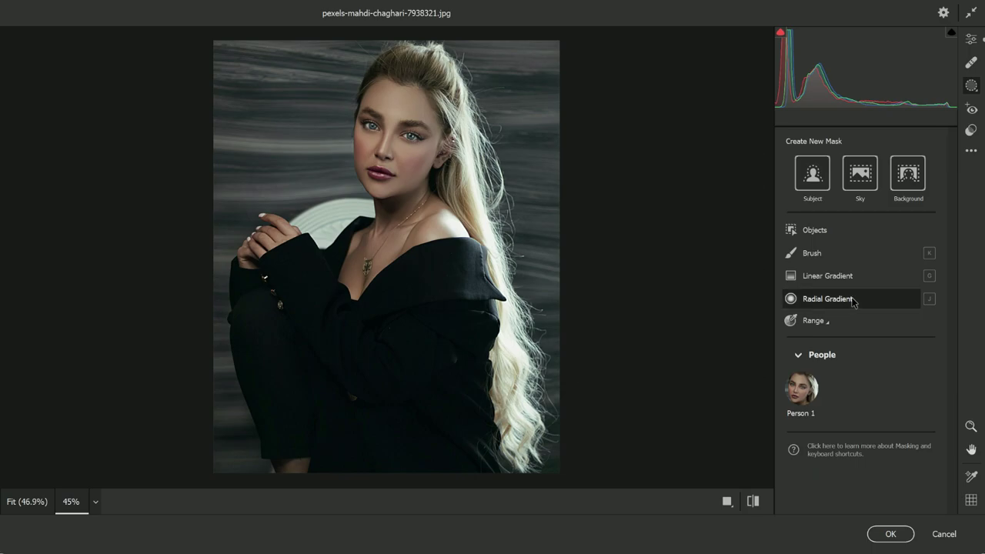
scroll(420, 282, "down", 3)
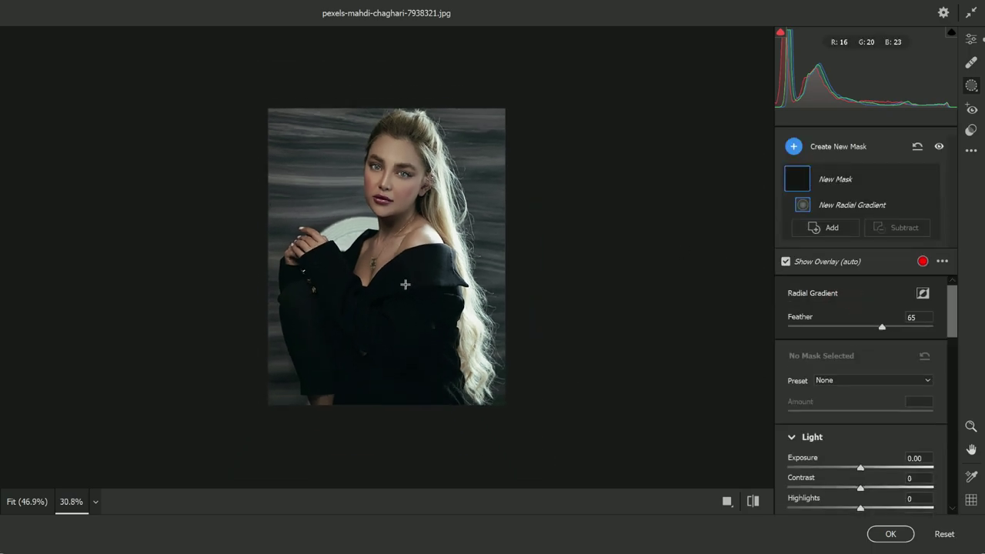
left_click_drag(398, 266, 453, 242)
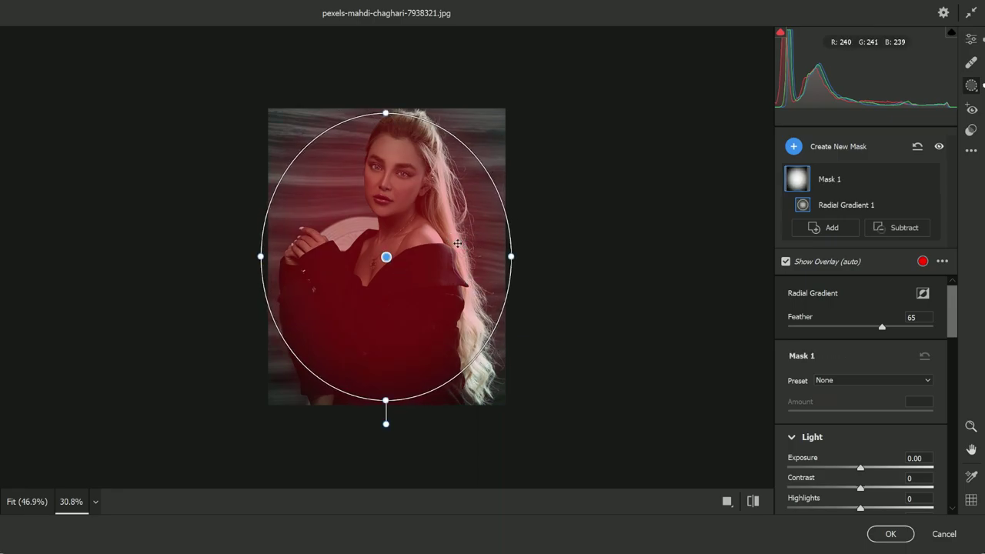
left_click_drag(385, 400, 385, 404)
Step: Intersect Mask 1 with Select Subject and invert the subject so only the background is masked
right_click(813, 183)
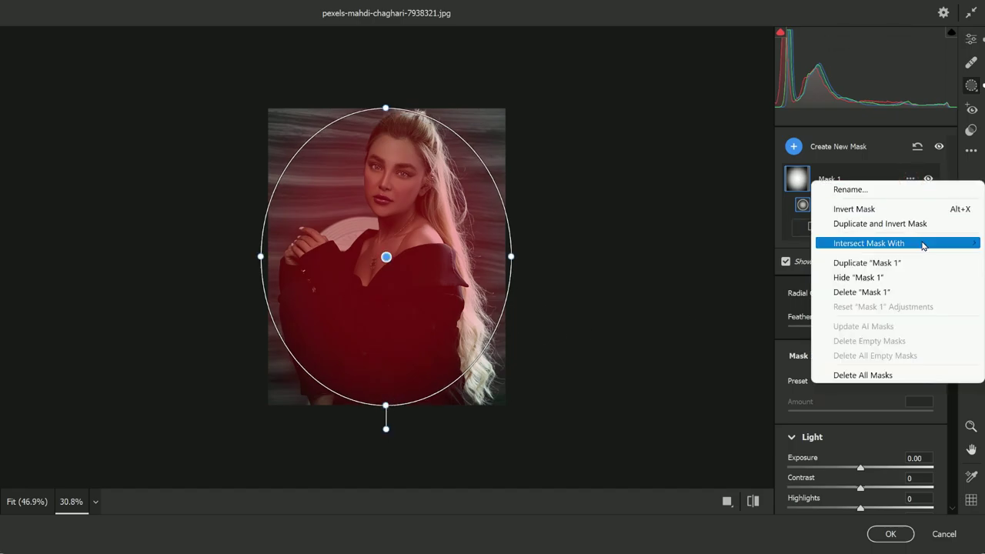
mouse_move(847, 243)
left_click(804, 244)
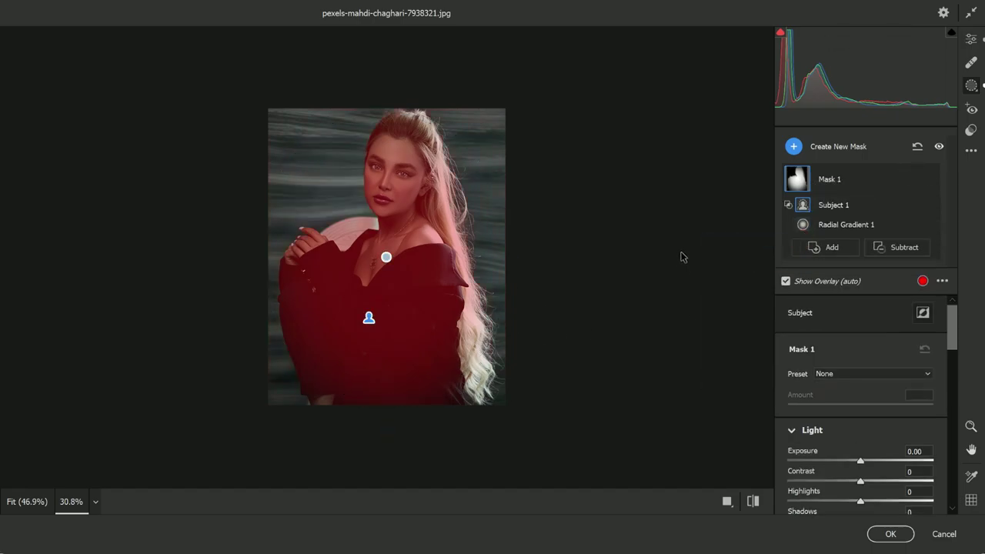
left_click(922, 313)
Step: Darken the masked background by setting Exposure to -2.00
left_click_drag(954, 338, 955, 362)
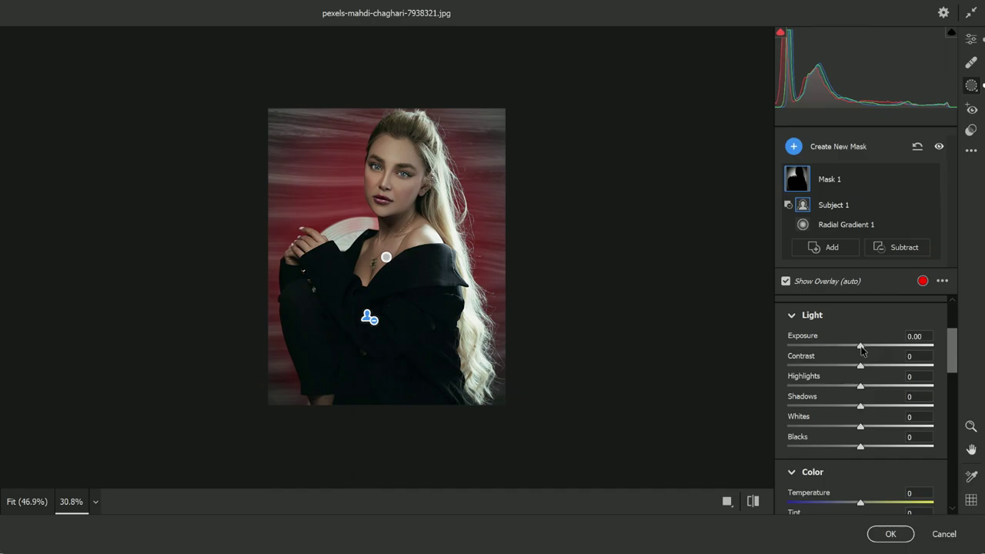
left_click_drag(862, 349, 837, 353)
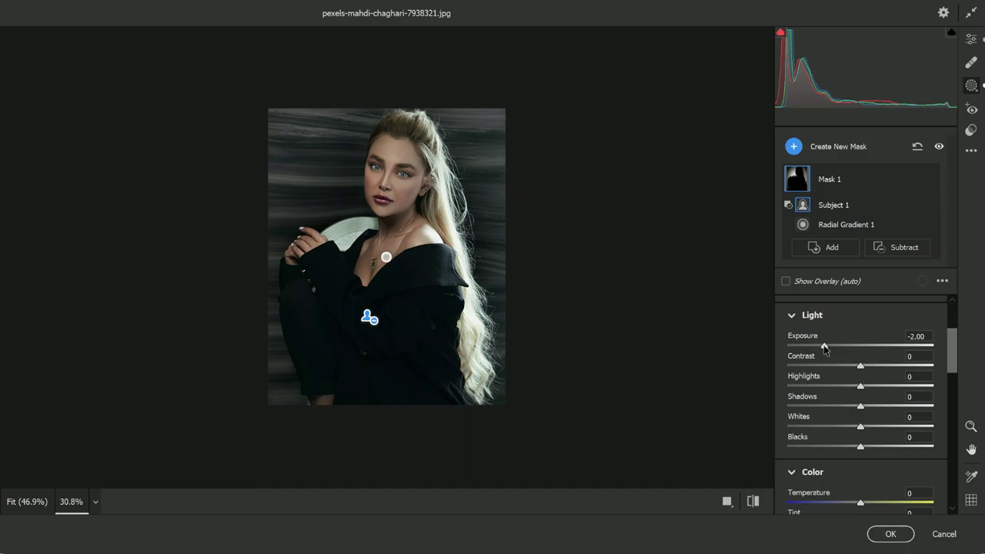
left_click_drag(952, 365, 951, 371)
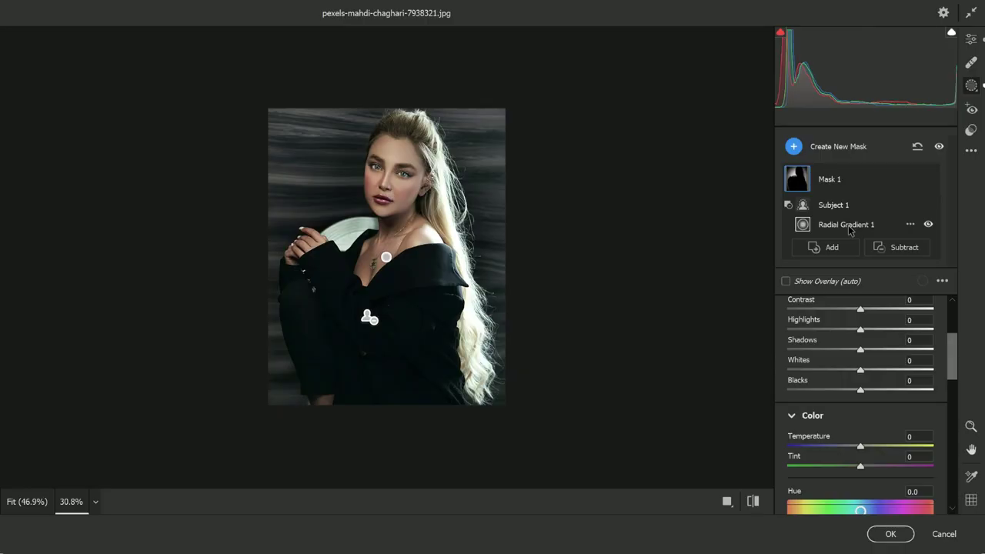
Step: Enlarge Radial Gradient 1 and tilt it into a wider oval around the woman
left_click(847, 225)
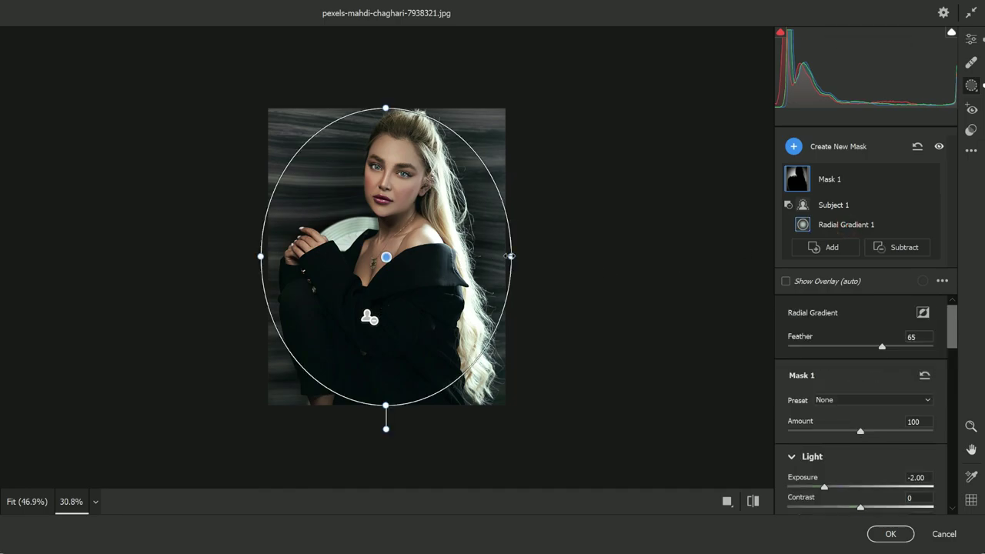
left_click_drag(510, 256, 571, 254)
left_click_drag(565, 154, 640, 371)
left_click_drag(543, 309, 438, 277)
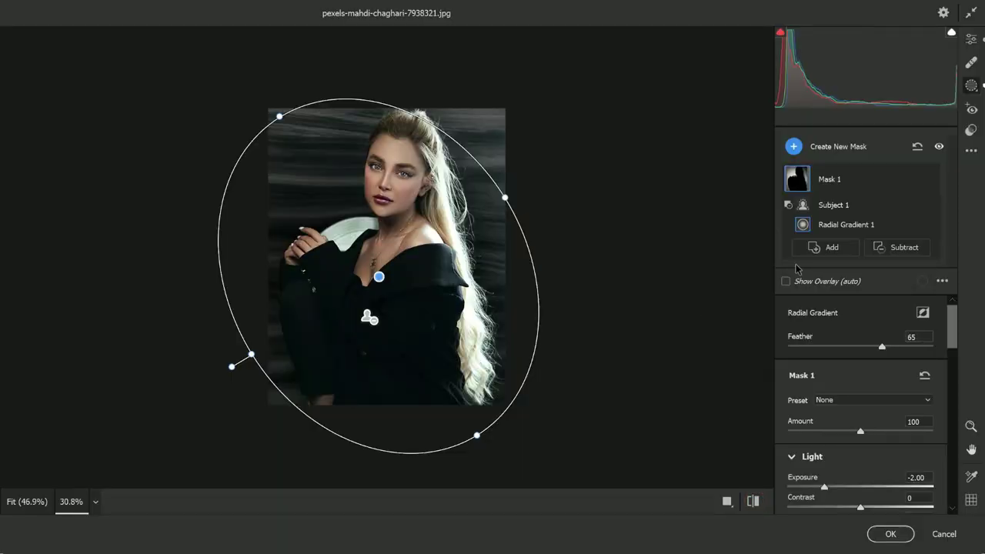
Step: Apply the Camera Raw Filter to Background copy, then toggle its visibility to compare with the original
left_click(895, 537)
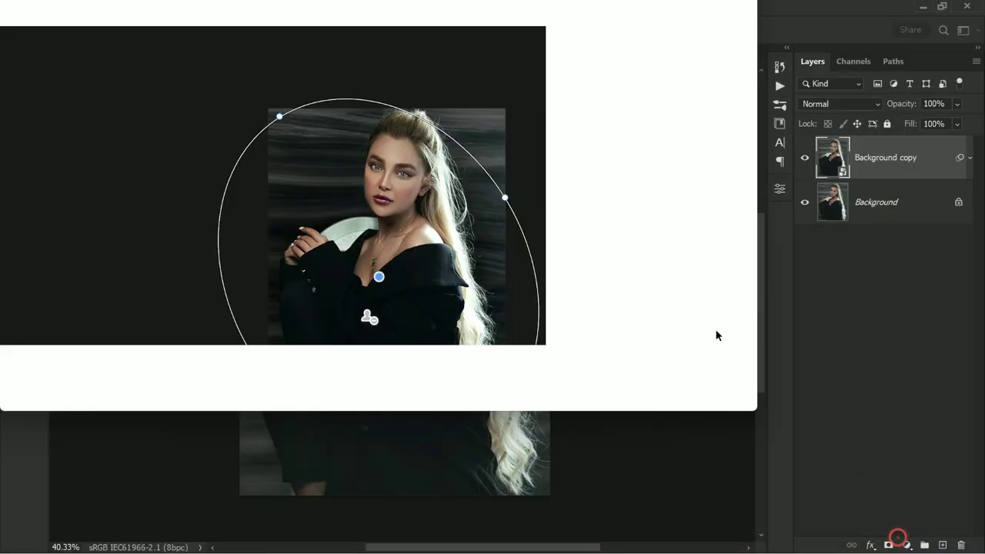
scroll(605, 266, "down", 3)
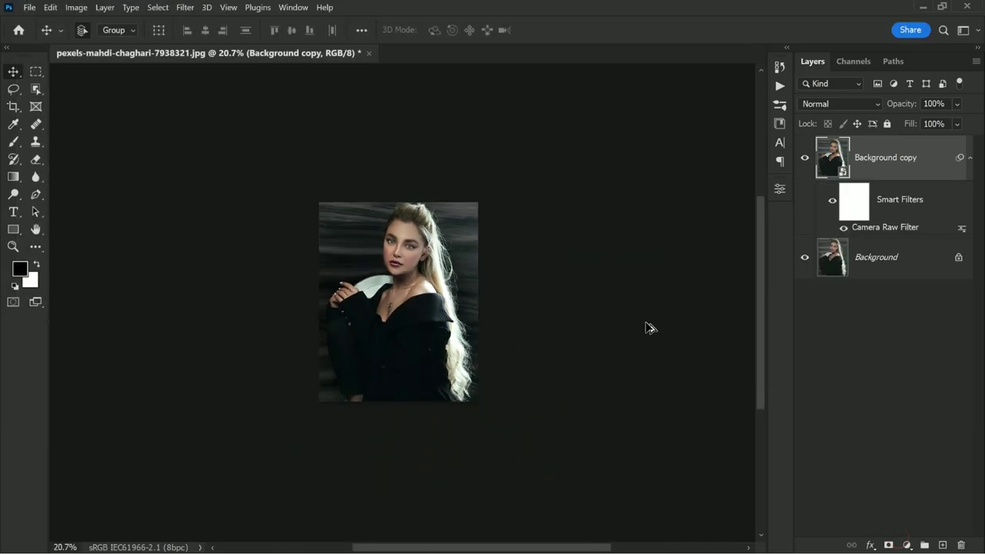
left_click(805, 158)
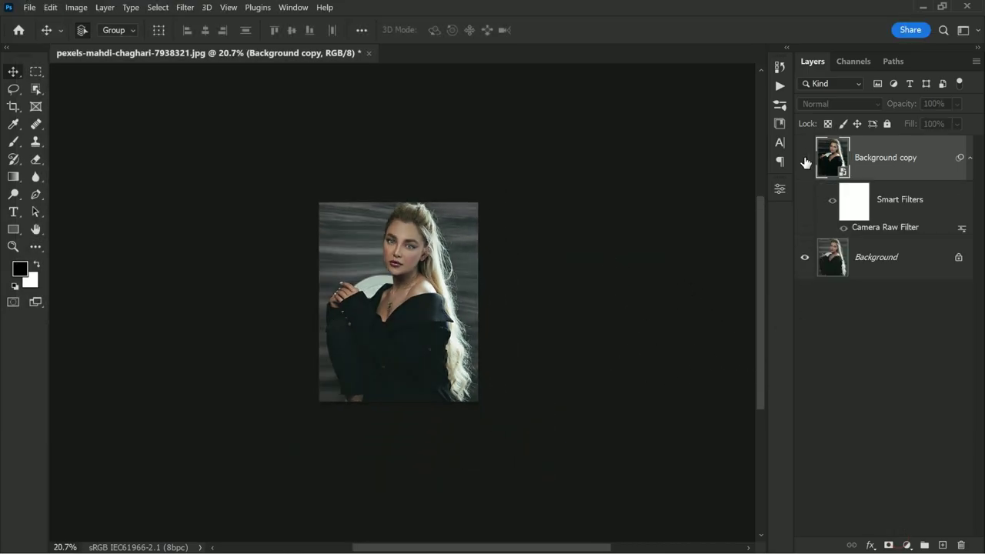
scroll(412, 317, "up", 4)
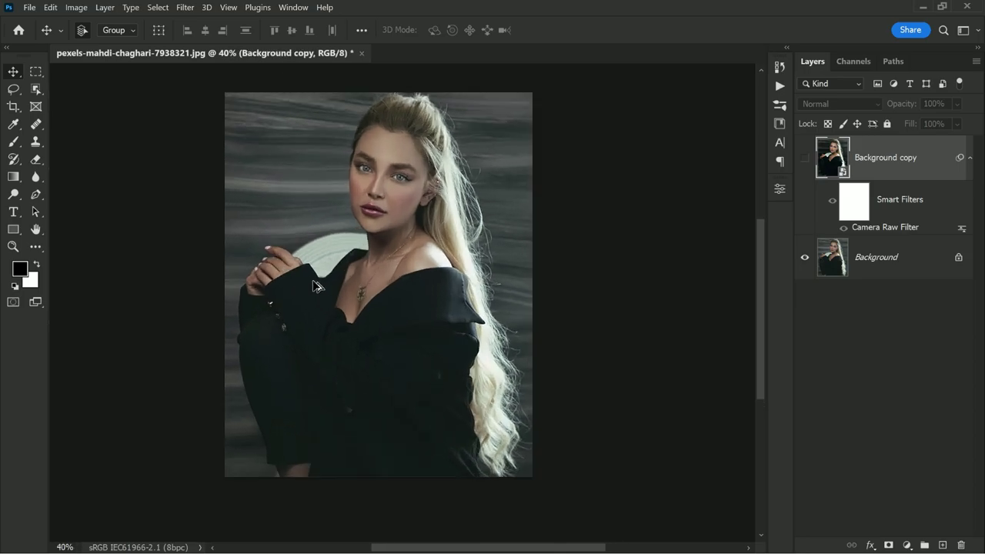
left_click(805, 158)
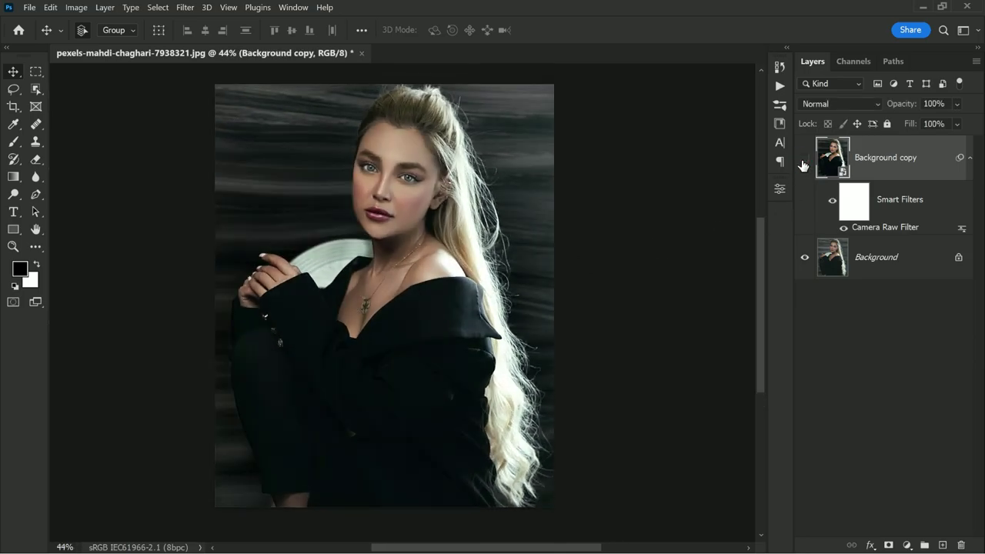
left_click(805, 159)
left_click(805, 159)
left_click(805, 158)
left_click(805, 158)
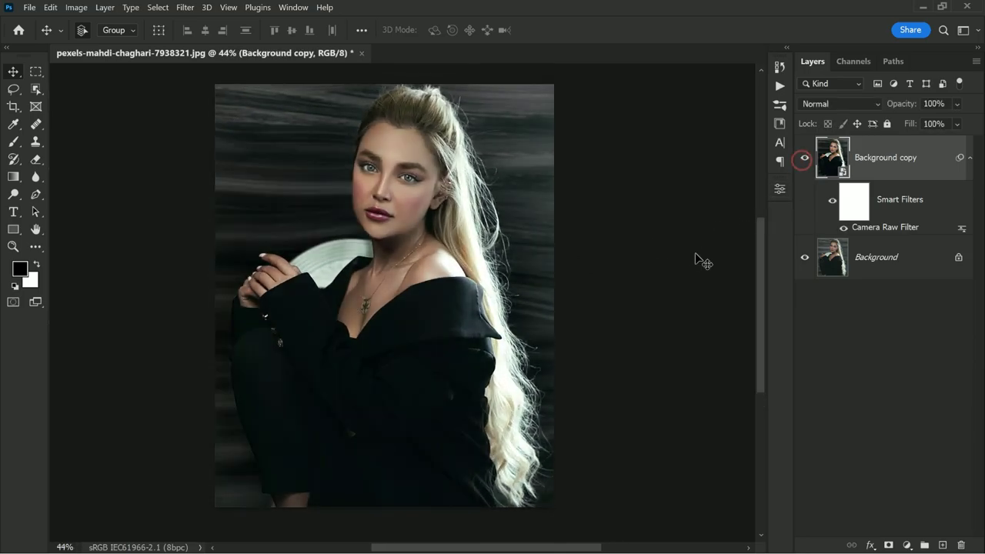